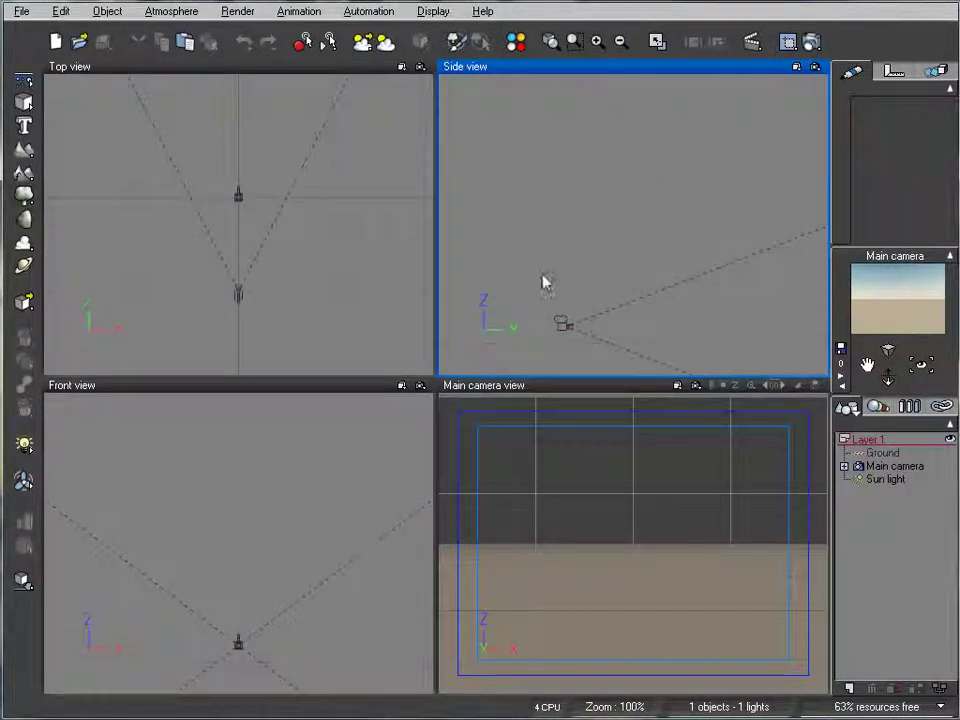
Select the Main camera and move it slightly up and back in the Side view.
click(576, 320)
drag(590, 315, 573, 290)
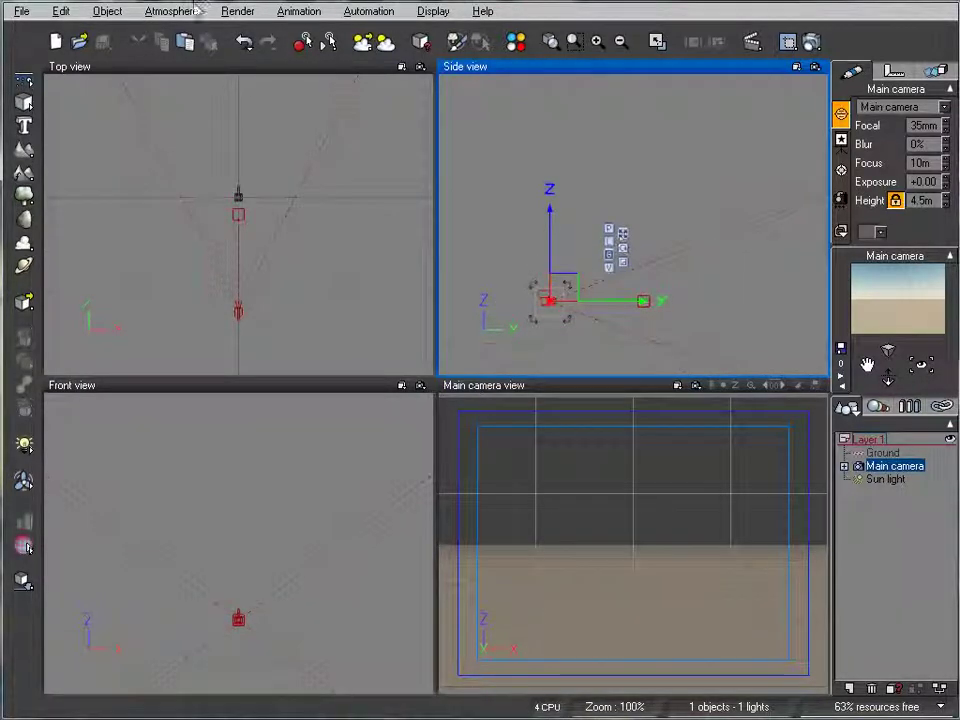
Import the box.obj model into the scene with default import settings.
click(21, 11)
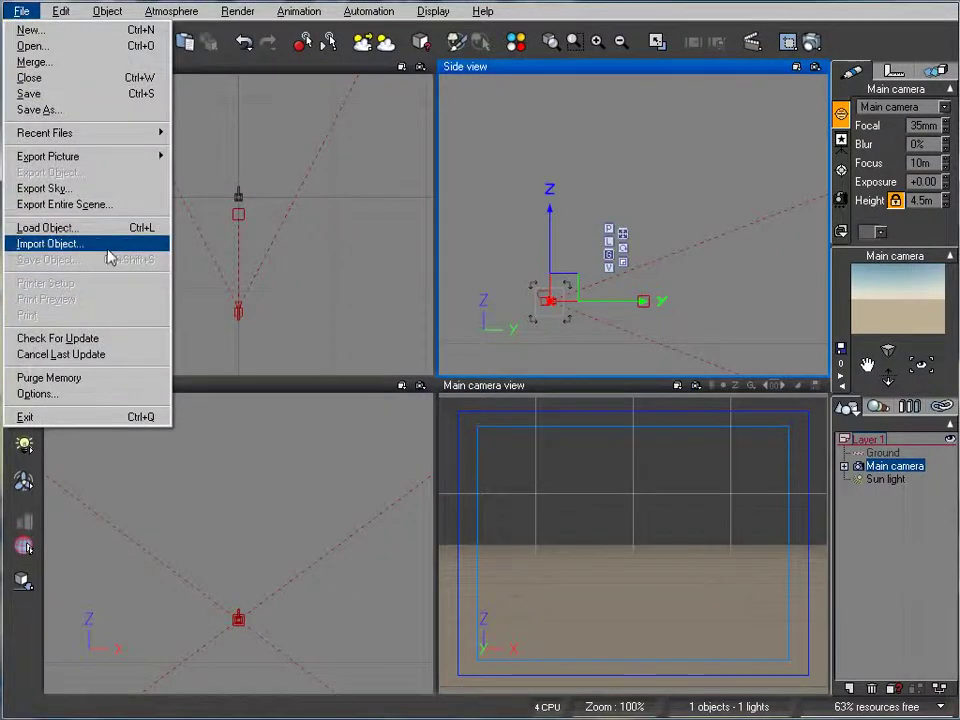
click(112, 245)
click(137, 150)
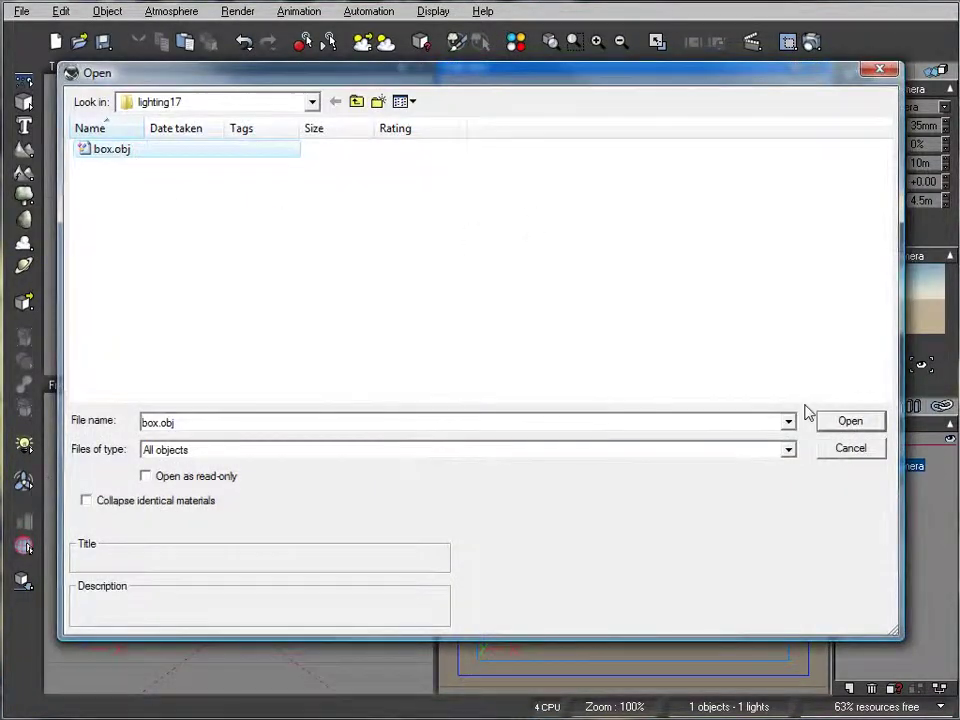
click(838, 421)
click(391, 272)
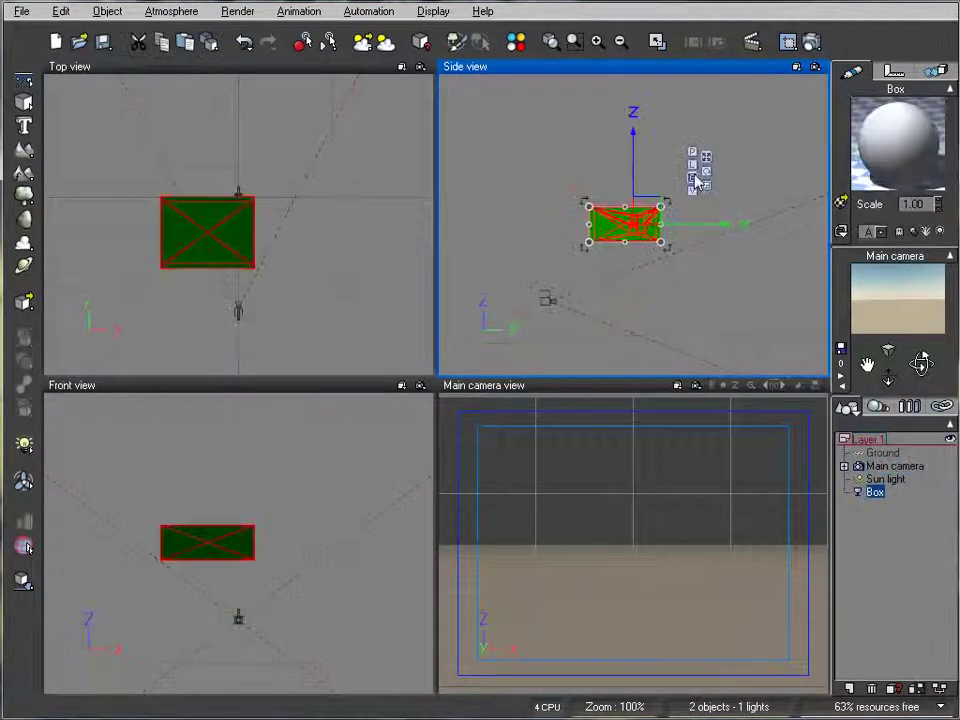
Rotate the imported Box a quarter turn (90°) in the Top view.
click(318, 255)
drag(310, 306, 117, 272)
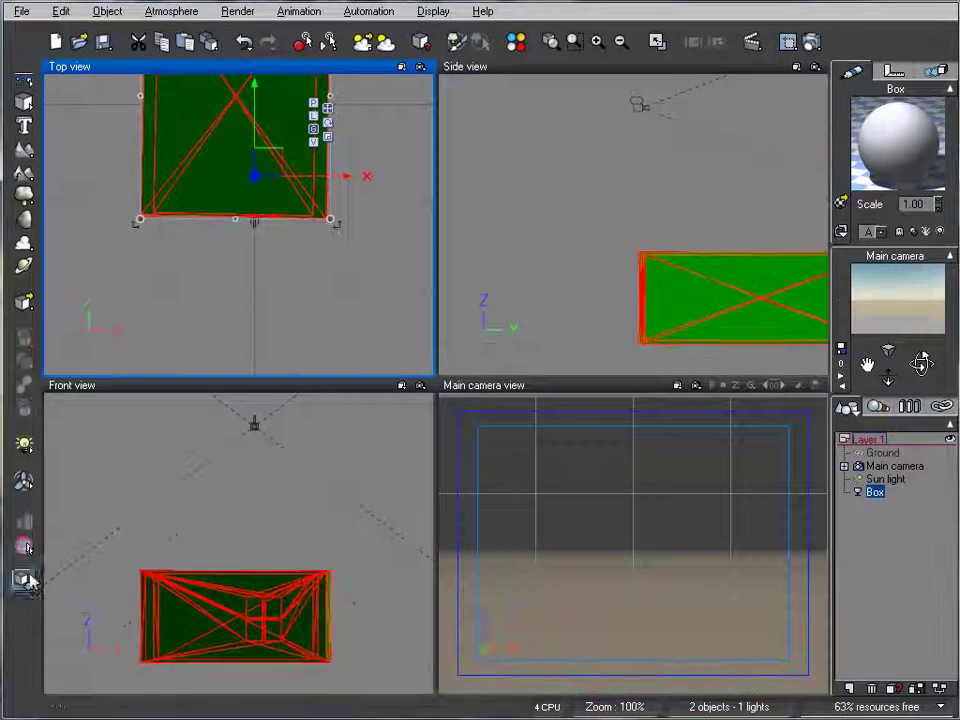
click(618, 161)
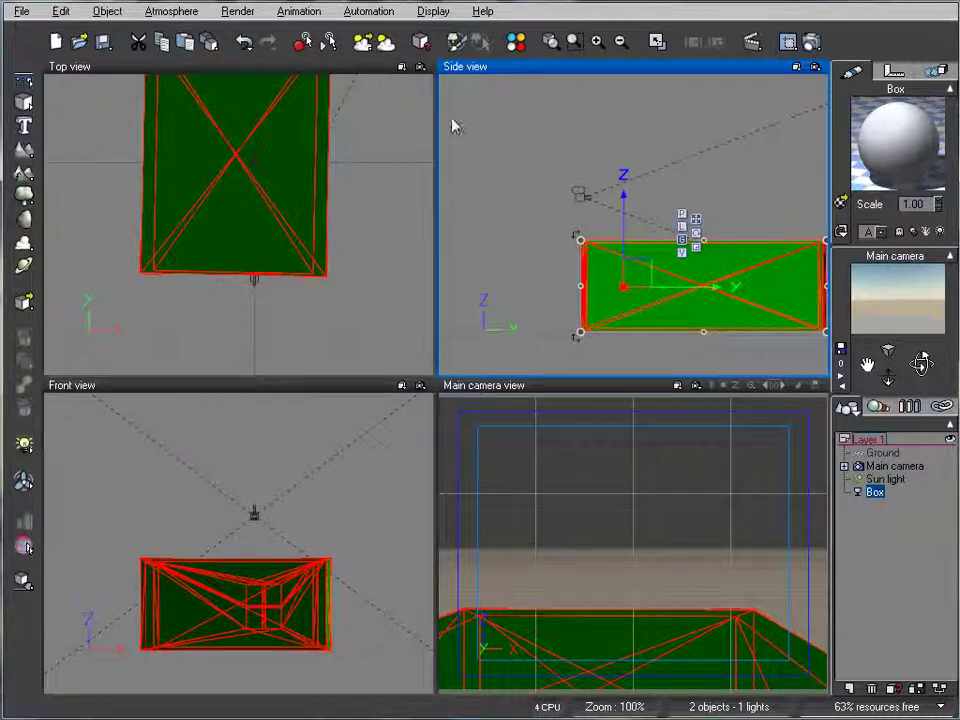
Lower the Main camera into the box room and aim it along the room.
click(898, 467)
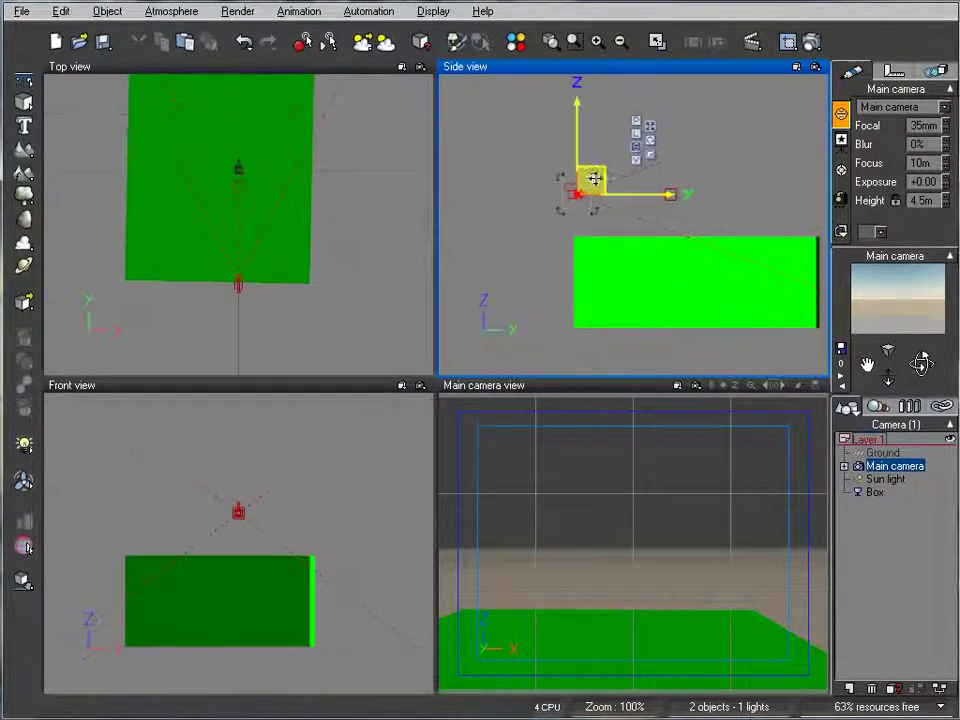
drag(589, 180, 647, 280)
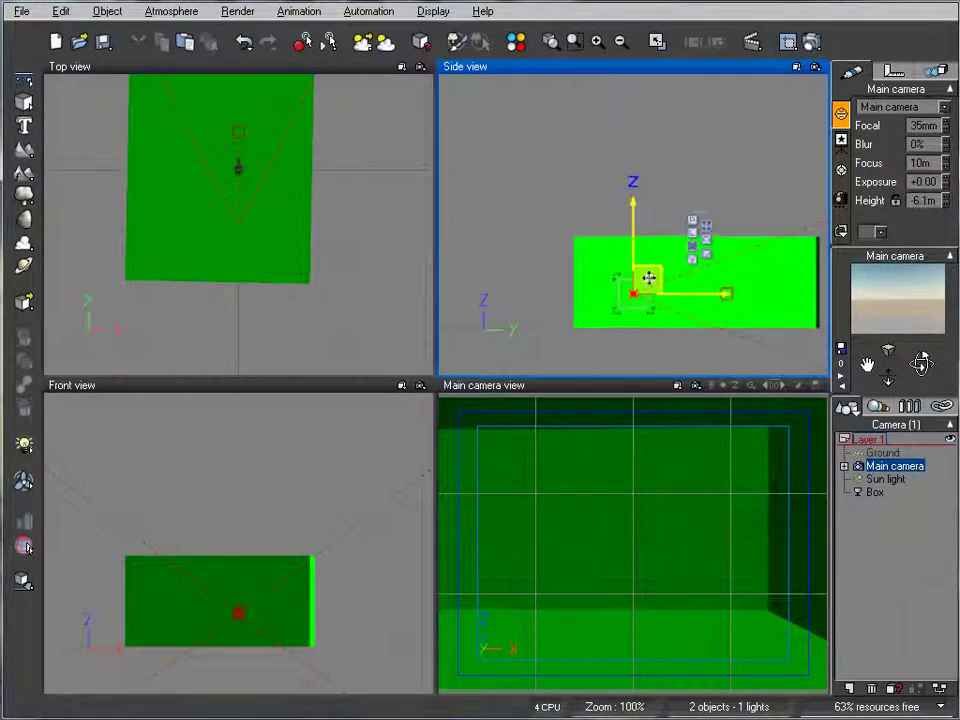
click(349, 261)
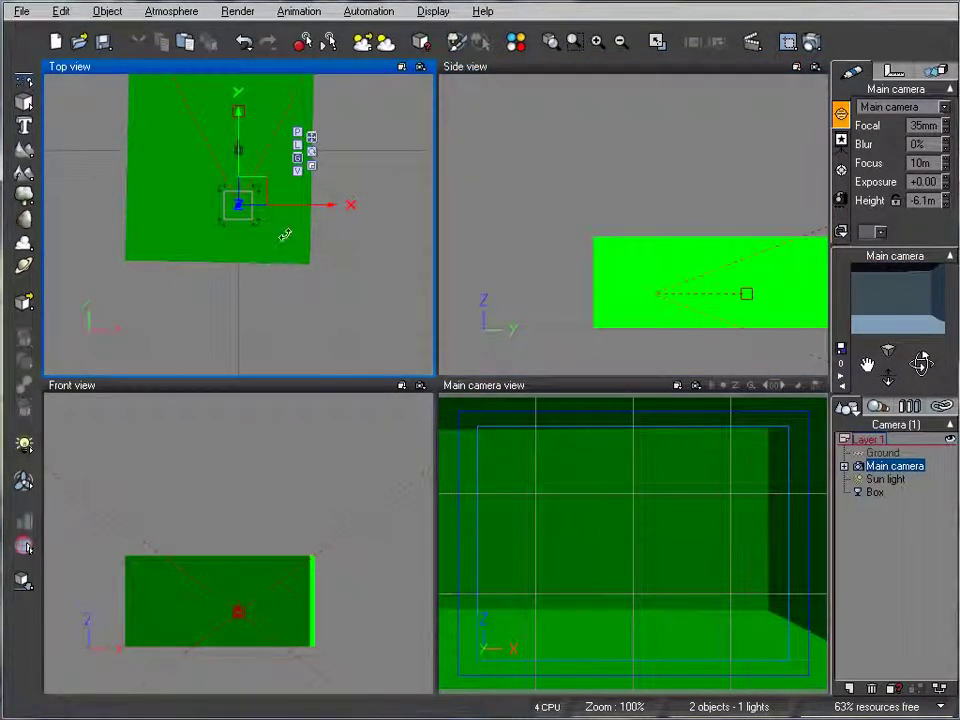
drag(268, 234, 295, 245)
Slide the Box around the camera and reframe the view on the far-wall window.
click(872, 492)
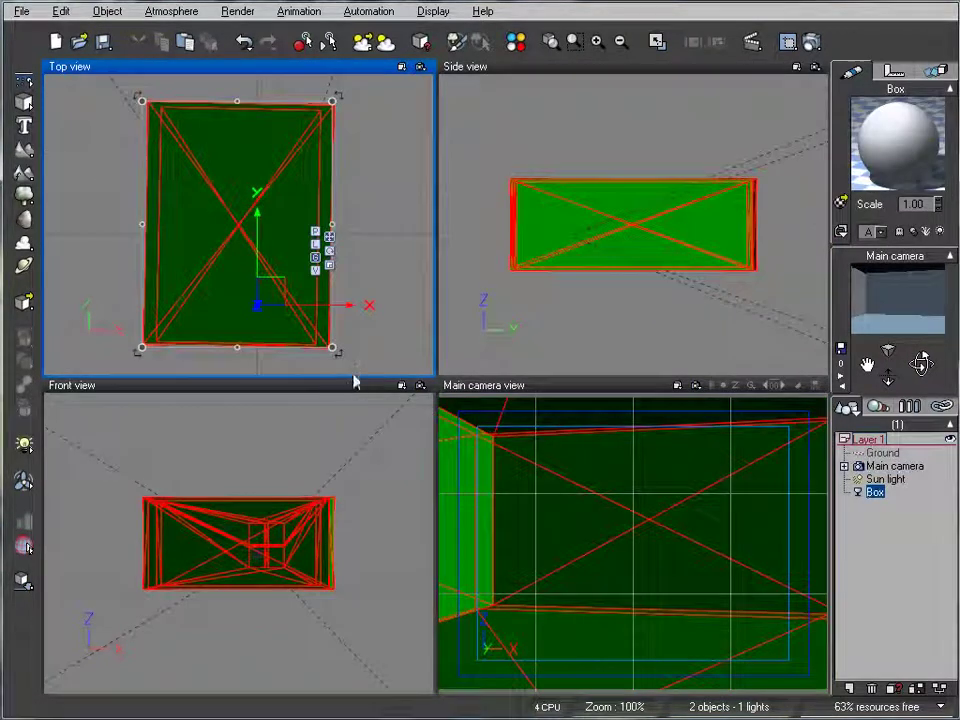
click(357, 370)
click(306, 279)
drag(921, 363, 921, 363)
drag(240, 270, 266, 127)
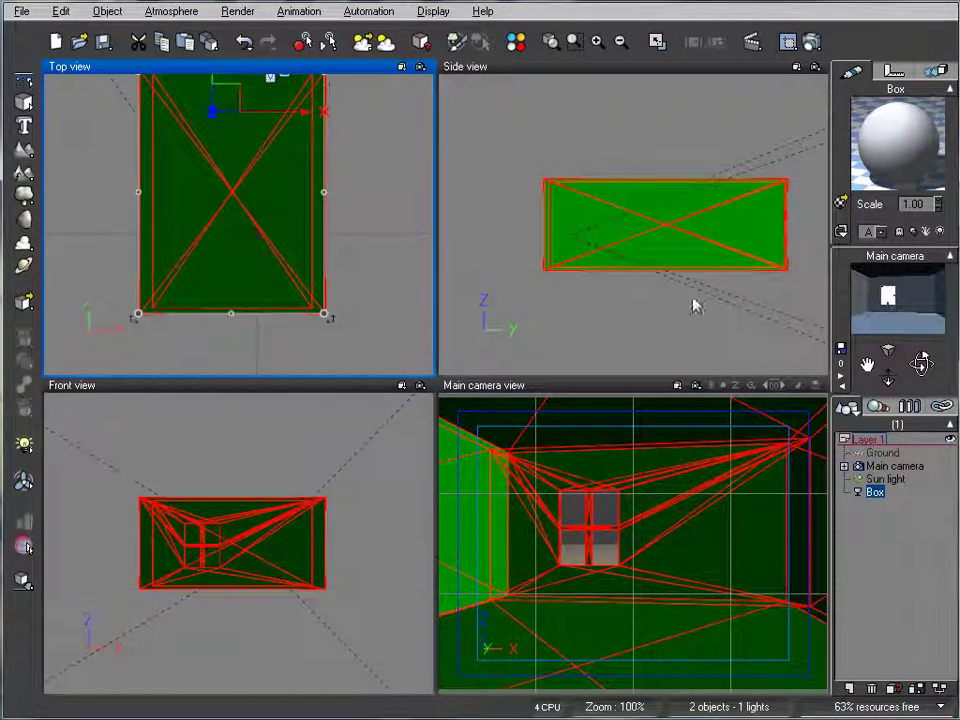
mouse_move(921, 362)
mouse_down()
mouse_move(912, 362)
mouse_move(921, 362)
mouse_up()
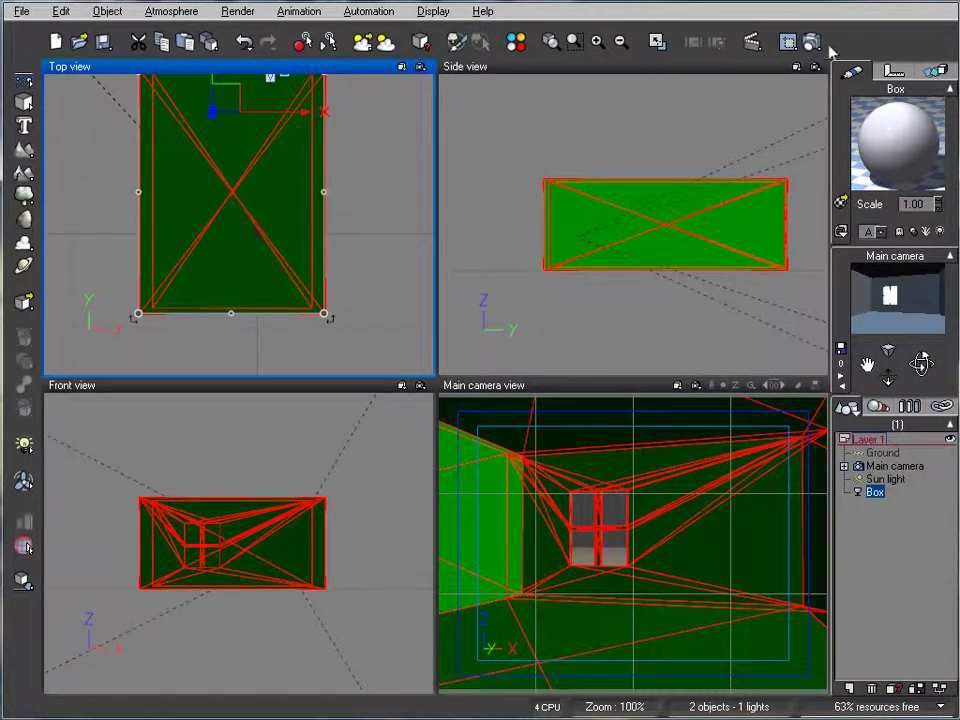
Render a quick test to screen showing the room and its four-pane window.
key(ctrl+F9)
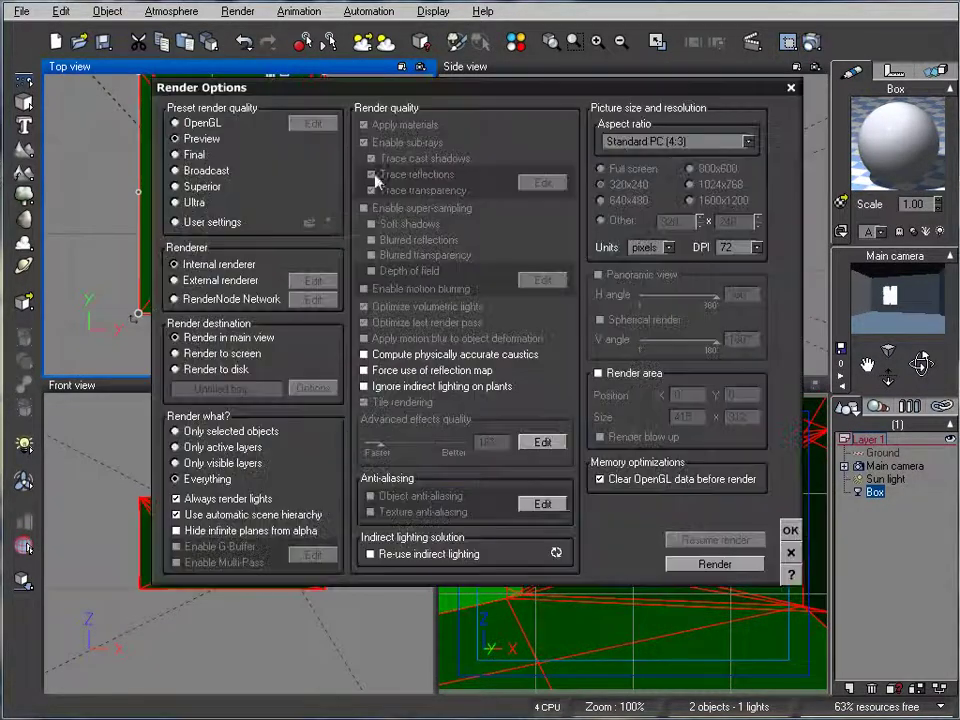
click(177, 353)
click(714, 564)
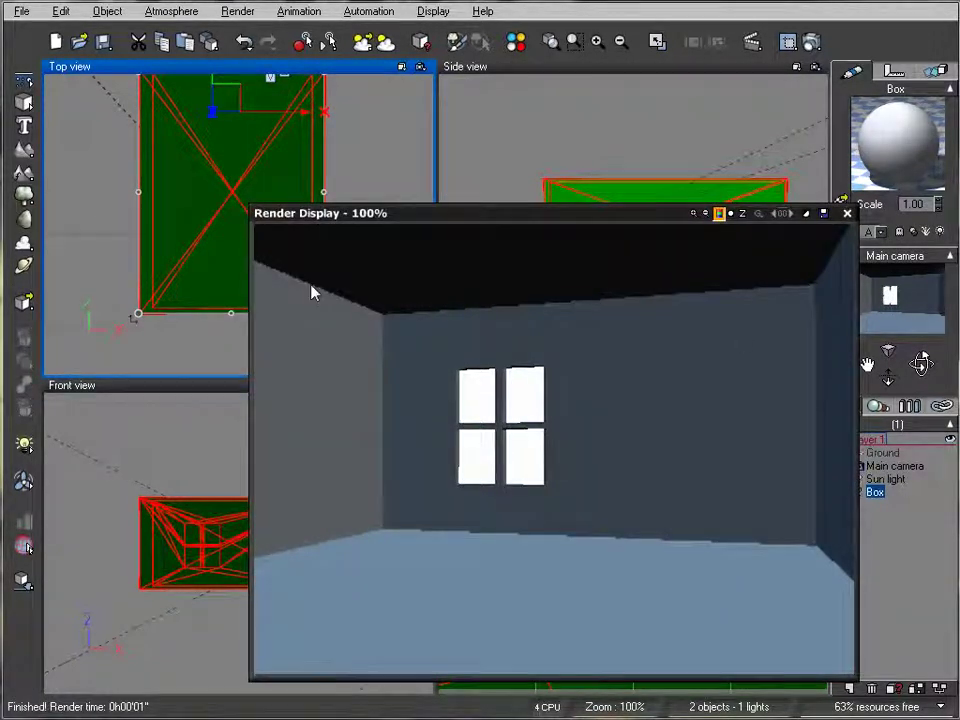
click(847, 213)
Nudge the Box slightly sideways in the Top view.
scroll(380, 170, up, 2)
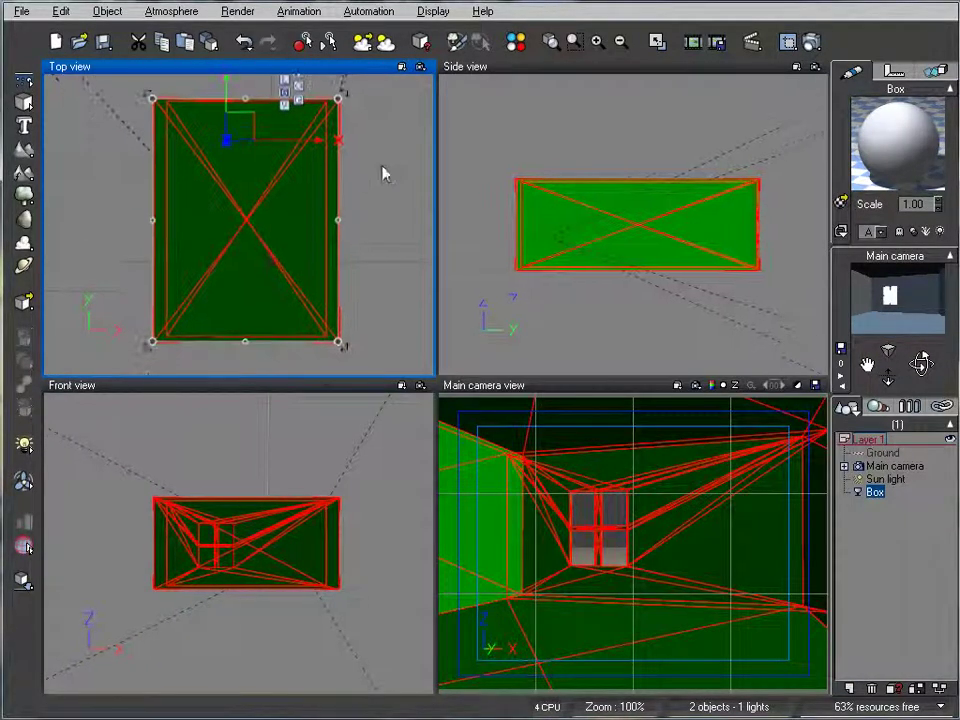
drag(379, 214, 358, 229)
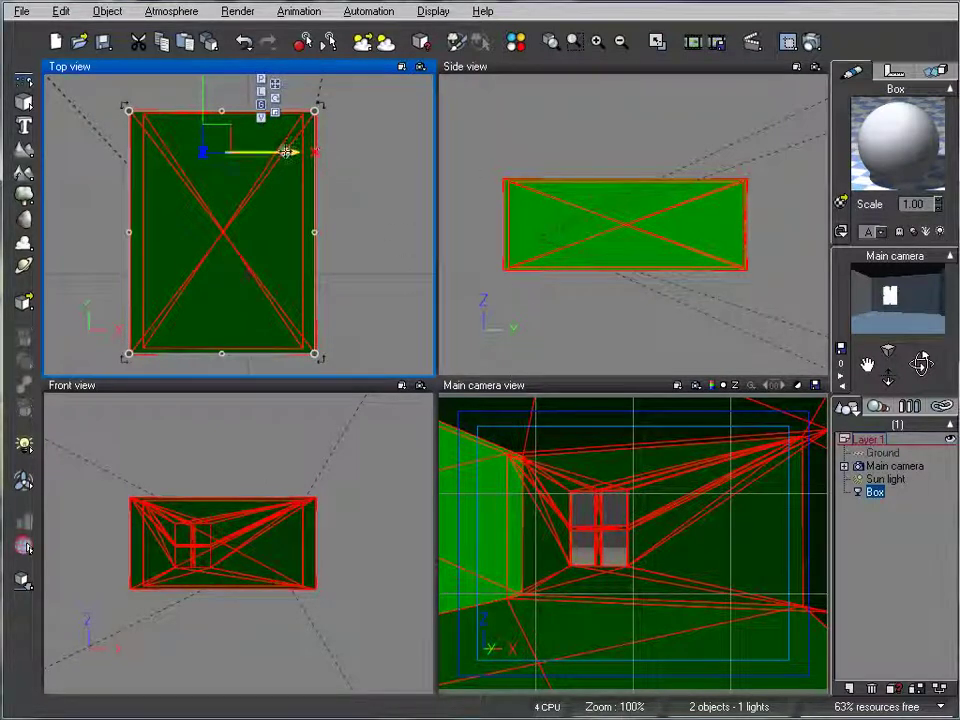
scroll(268, 214, up, 4)
scroll(268, 206, down, 3)
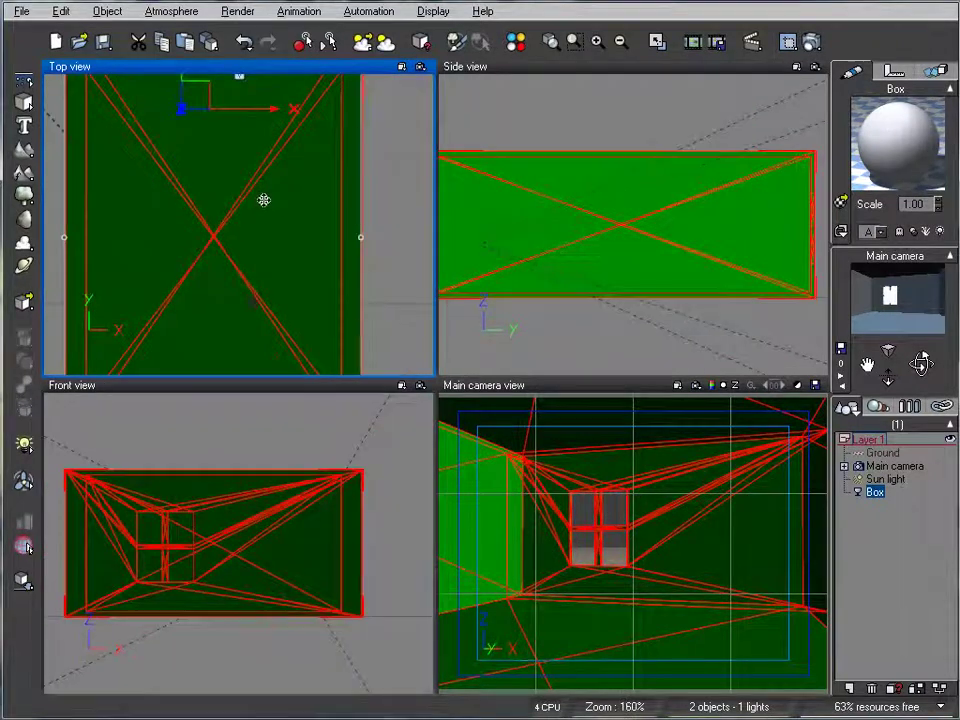
right_drag(264, 199, 263, 241)
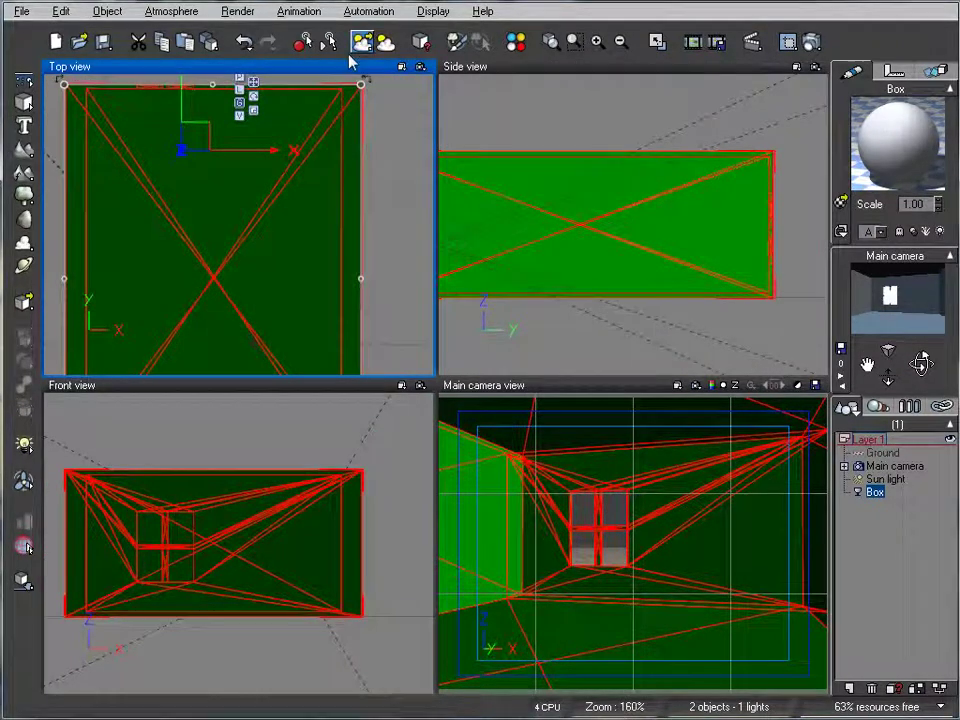
click(21, 11)
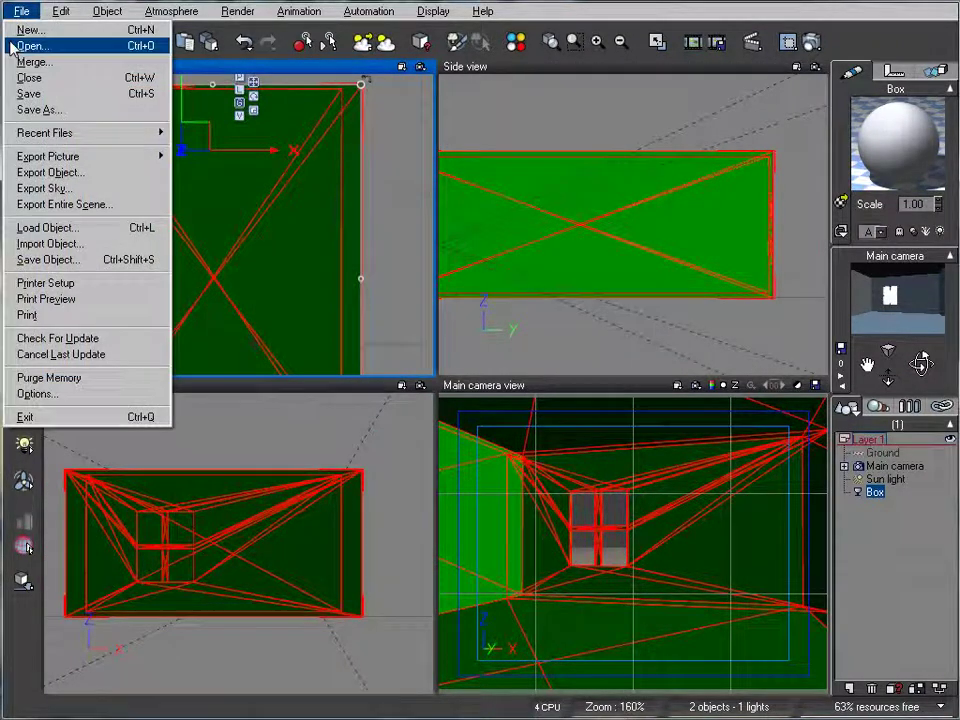
Load the Tea table model from the Interior > Furniture library.
click(75, 228)
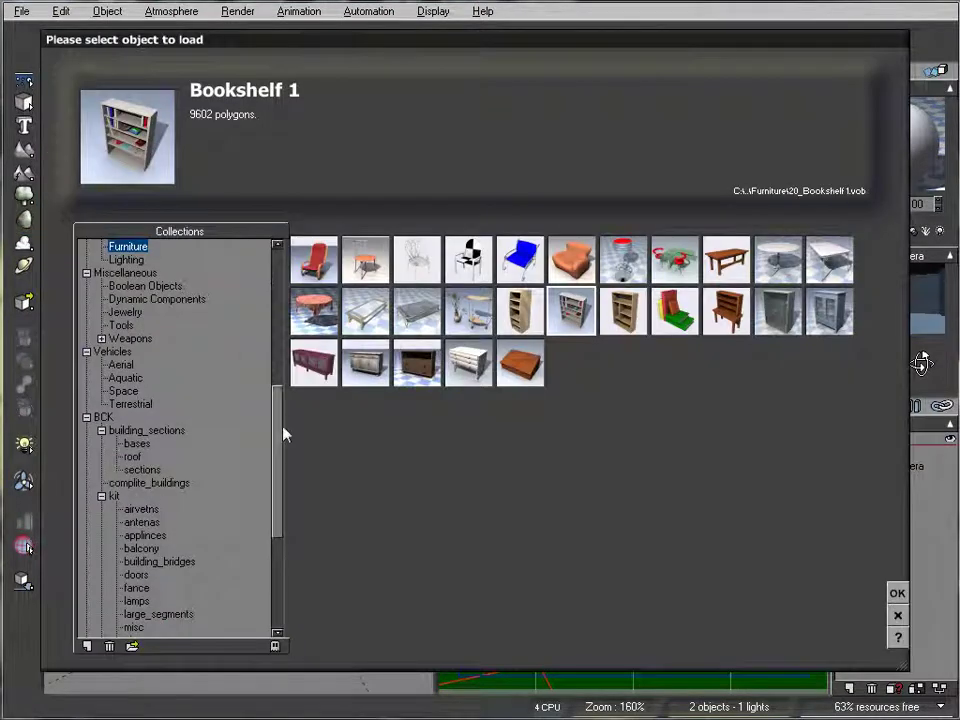
drag(281, 431, 273, 390)
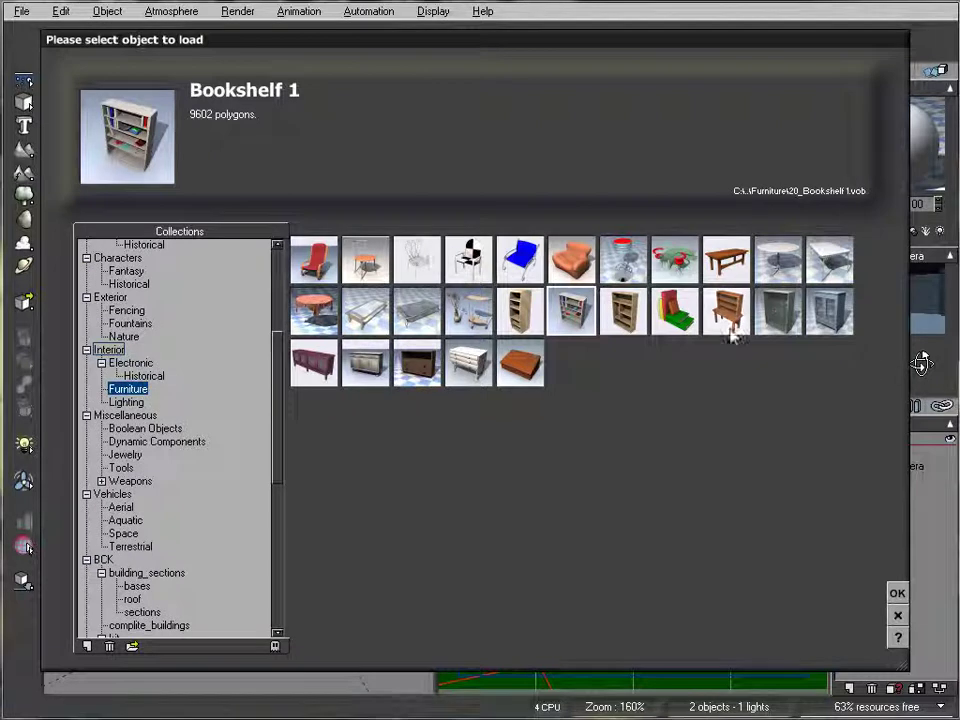
click(313, 312)
click(895, 594)
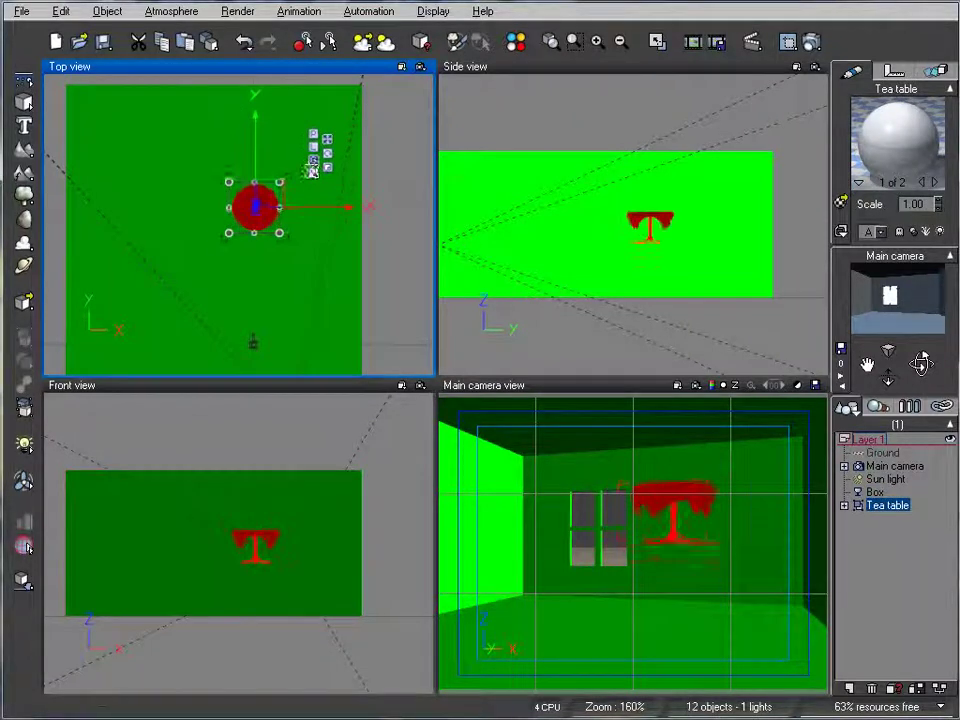
Position the Tea table inside the room in front of the window.
click(664, 231)
drag(621, 185, 663, 234)
click(281, 200)
drag(281, 200, 188, 181)
click(618, 218)
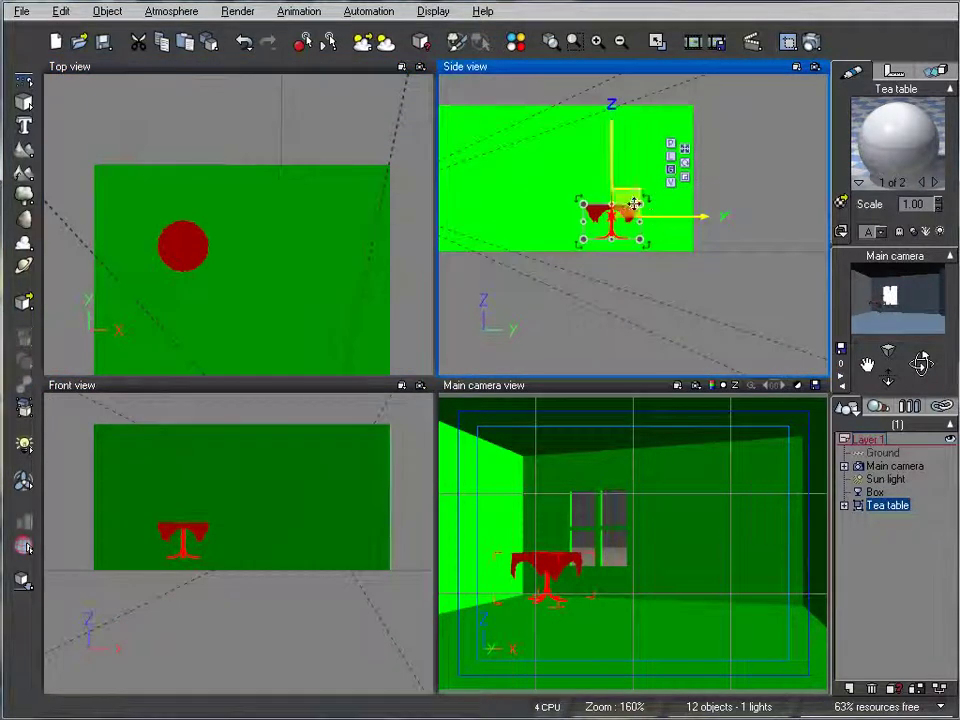
scroll(619, 240, up, 3)
drag(666, 167, 581, 193)
click(246, 167)
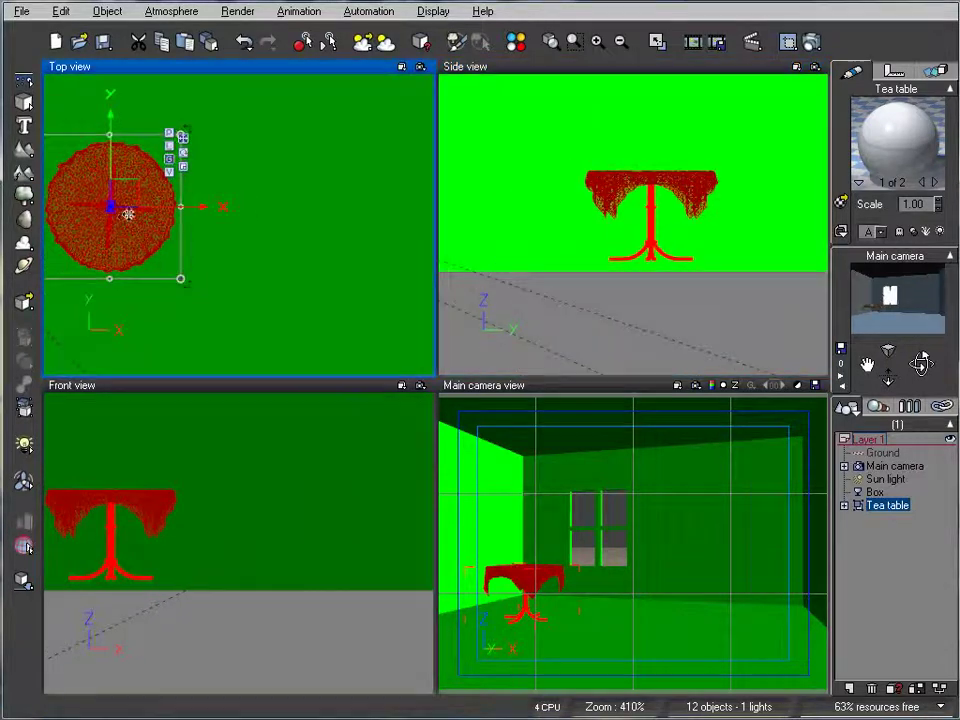
drag(128, 210, 169, 216)
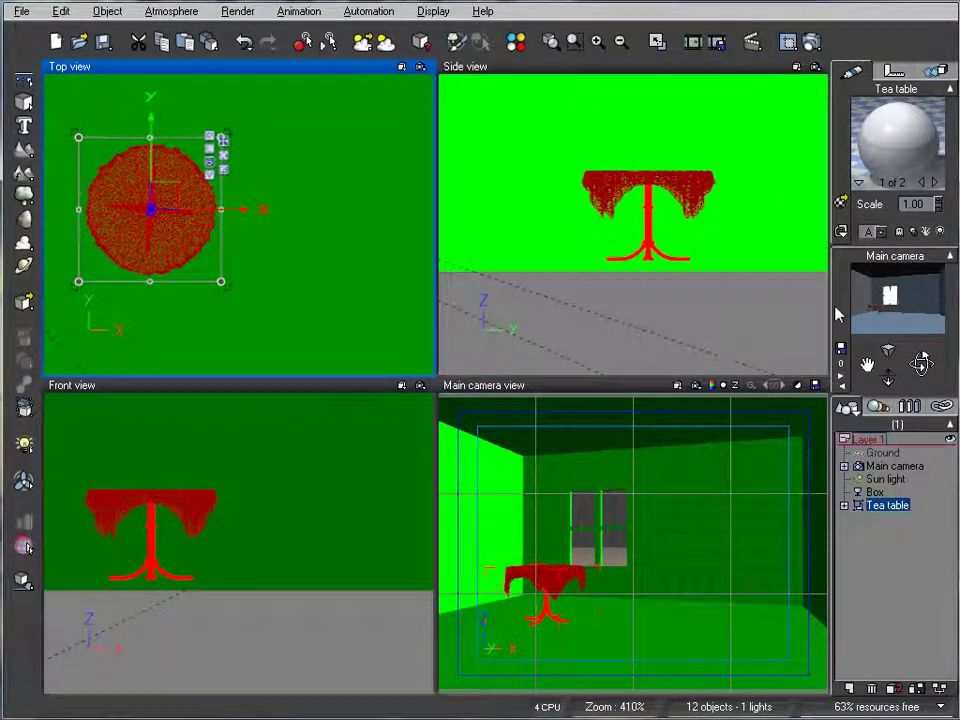
Raise the Main camera to a height of -4.5 m and tilt it to frame the table.
click(733, 311)
drag(585, 255, 594, 180)
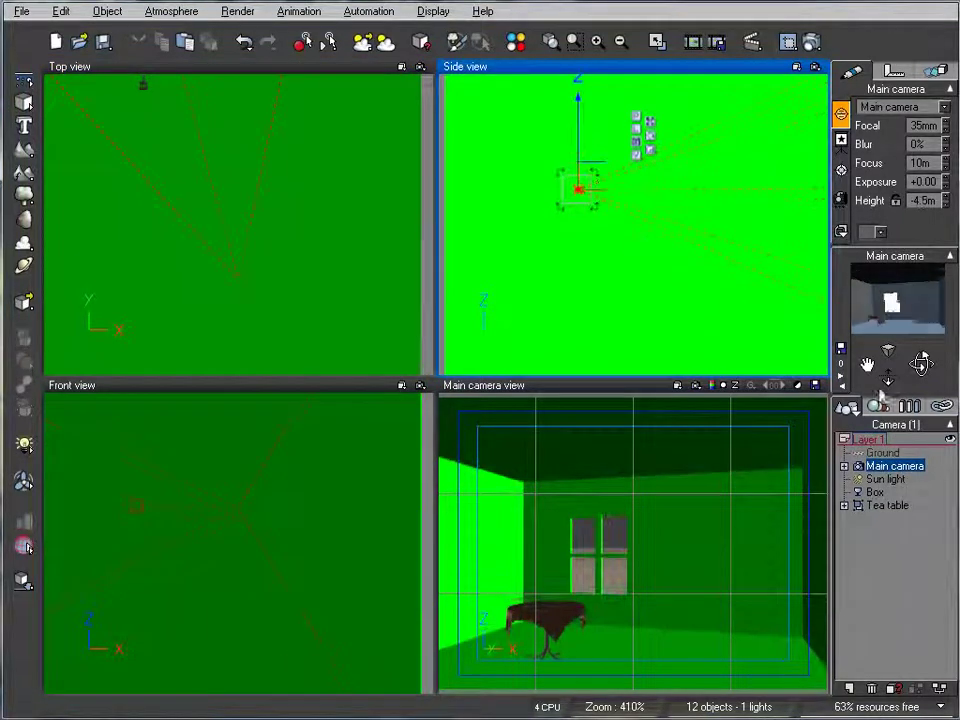
drag(920, 362, 921, 363)
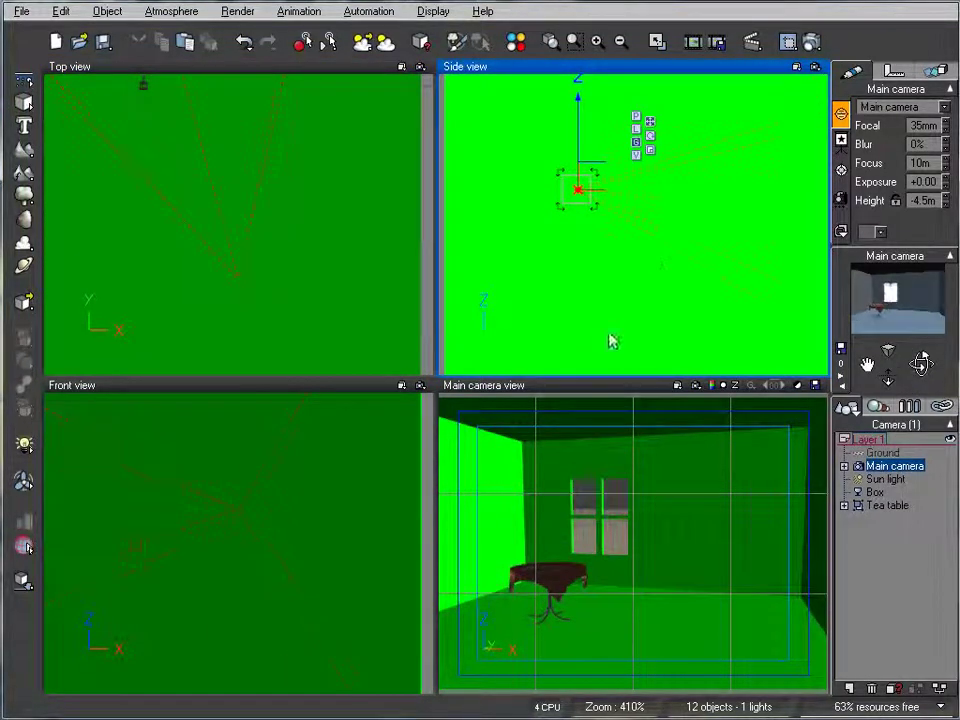
click(293, 241)
scroll(293, 241, down, 5)
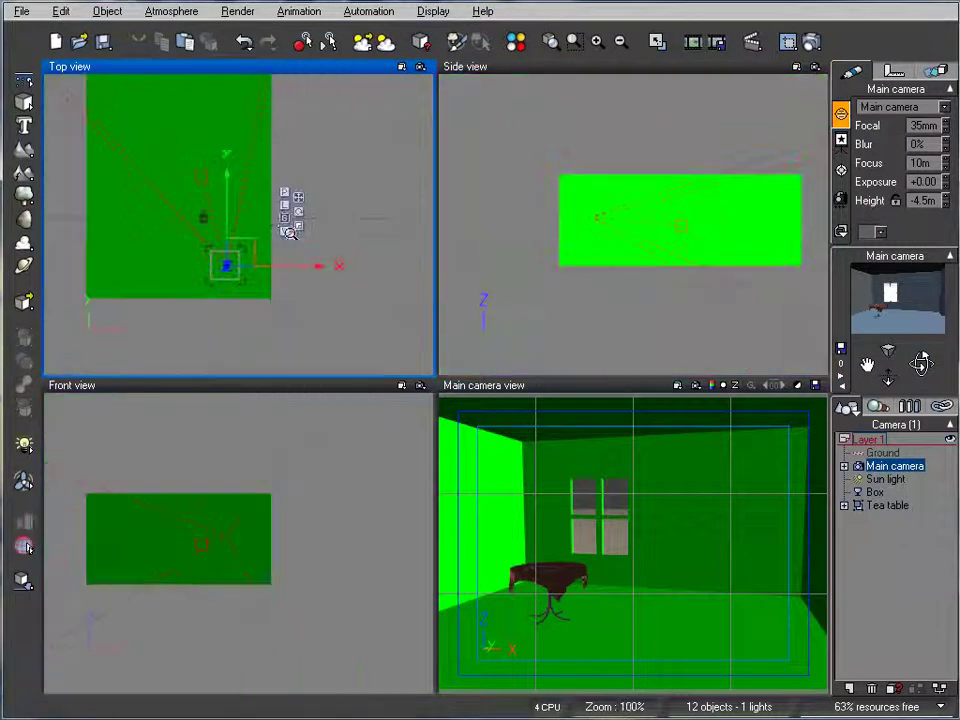
Load Bookshelf 1 from the furniture object library.
click(21, 11)
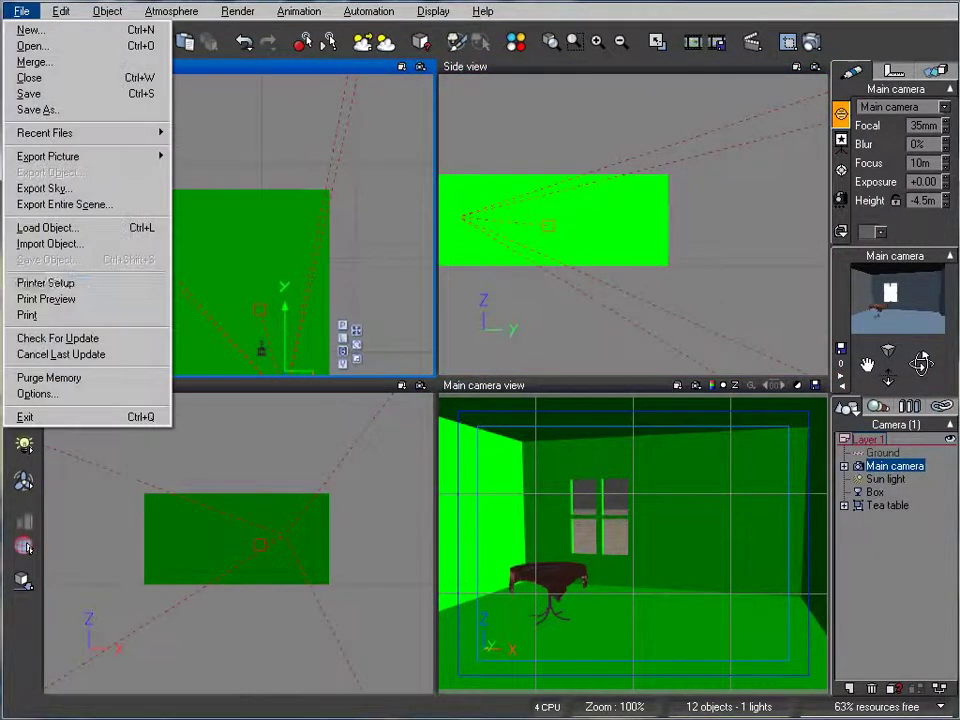
click(105, 230)
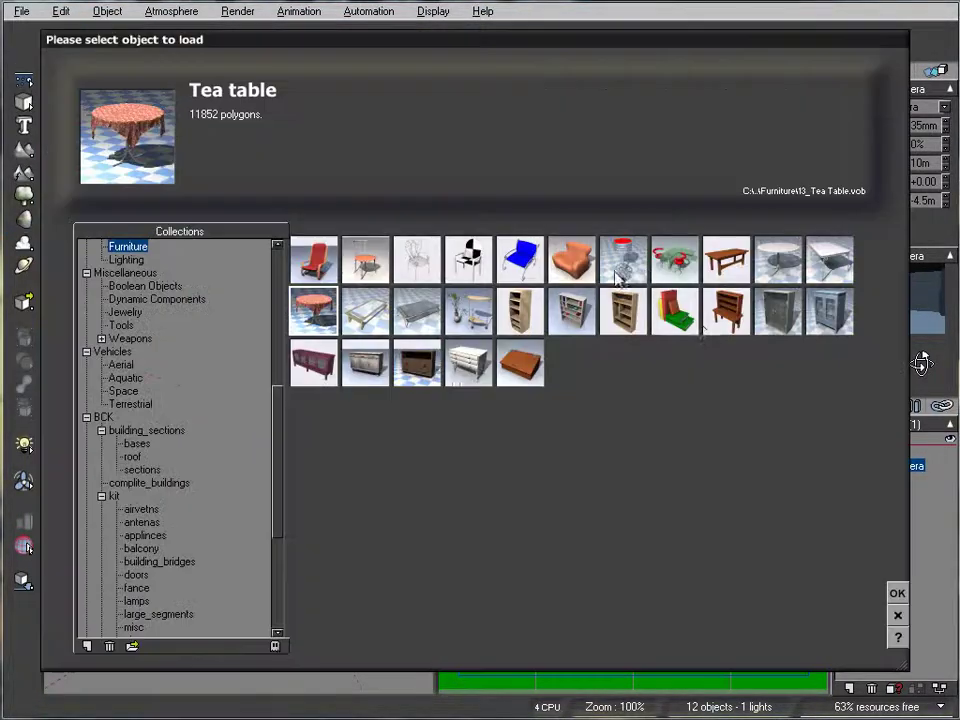
click(551, 314)
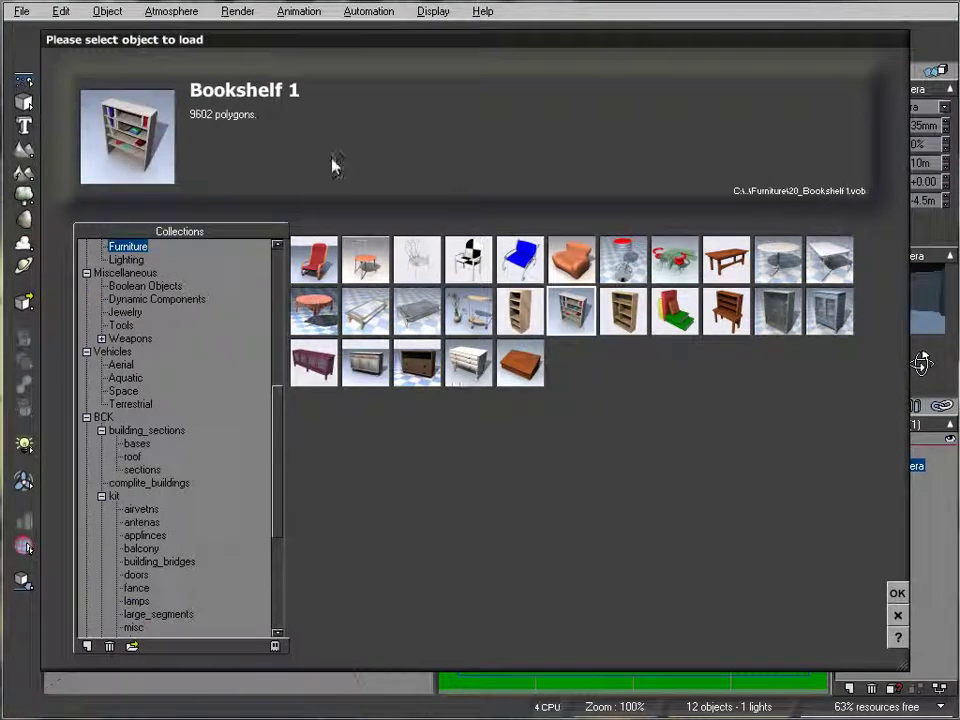
click(897, 593)
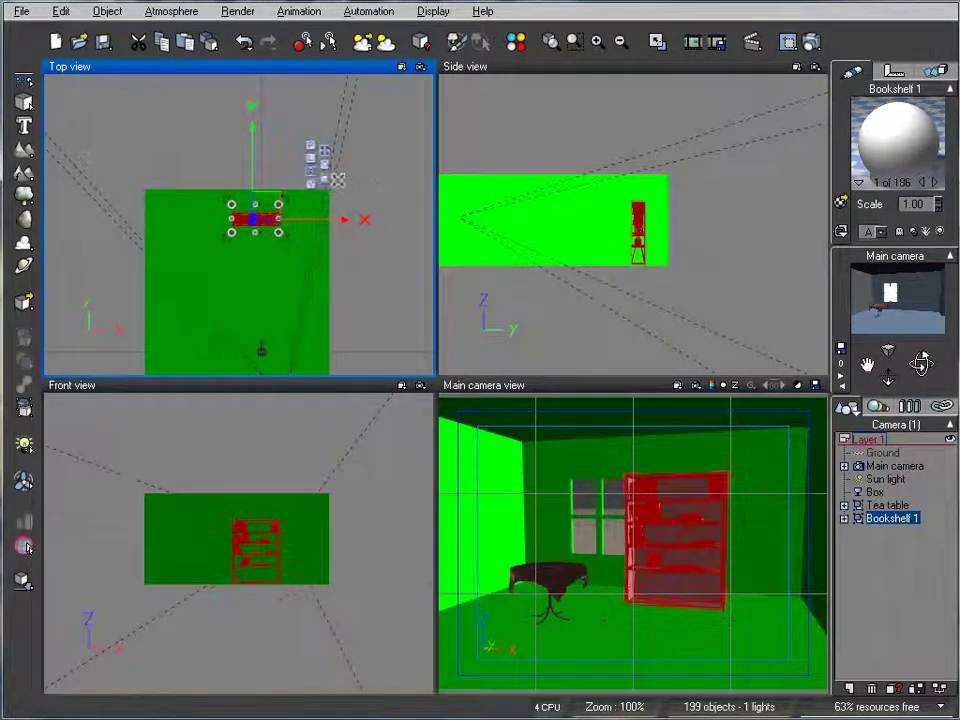
Move Bookshelf 1 against the back wall to the right of the window.
click(548, 254)
scroll(560, 258, up, 5)
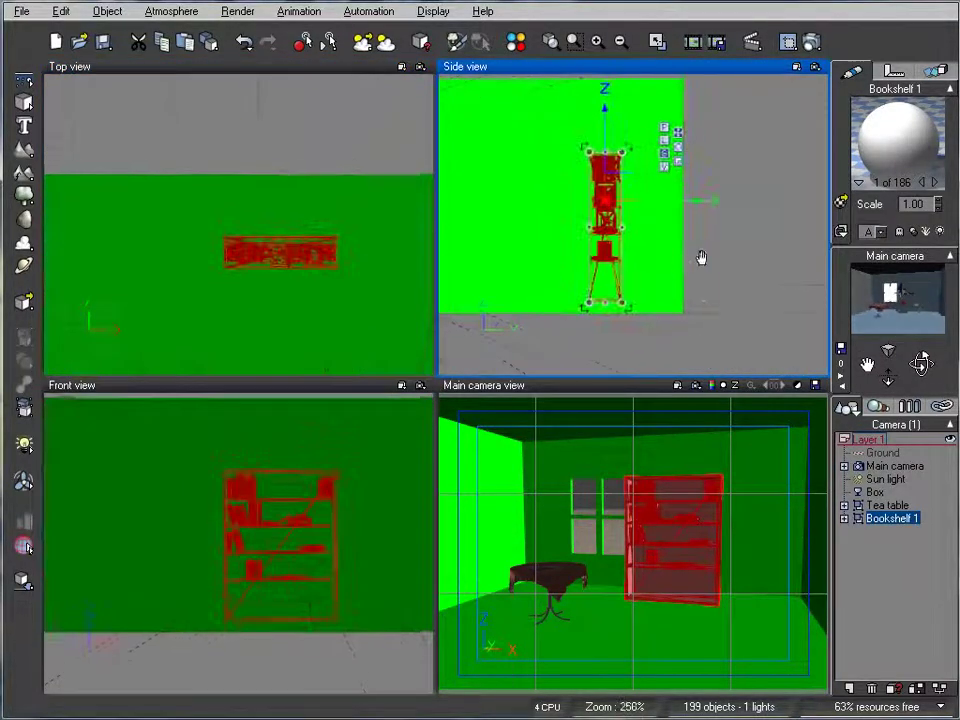
drag(636, 189, 715, 208)
click(280, 196)
drag(280, 199, 268, 214)
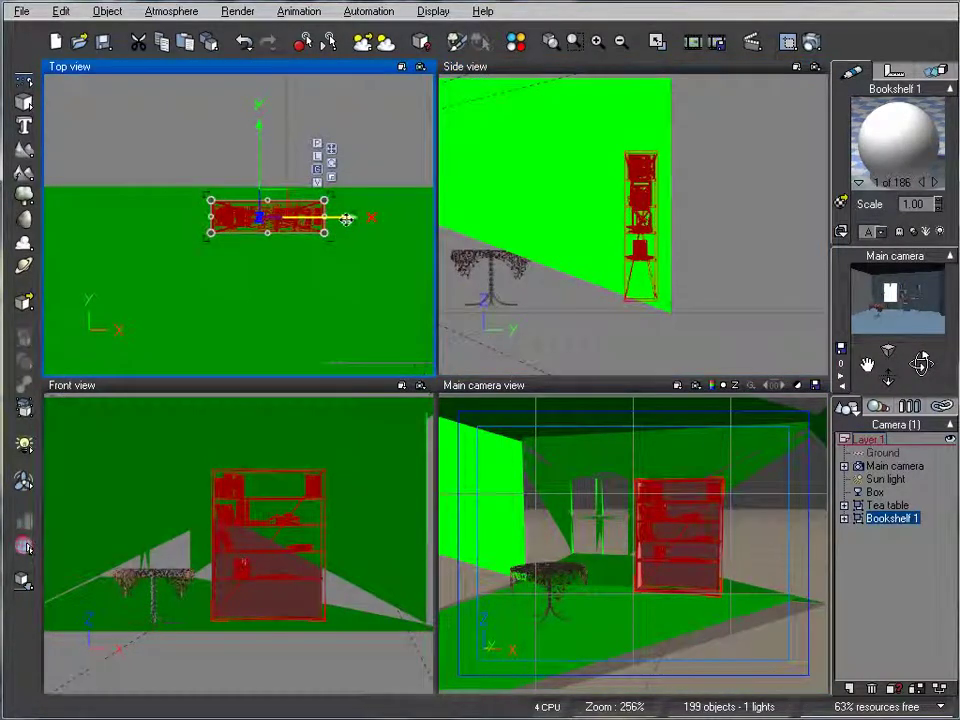
drag(345, 217, 372, 217)
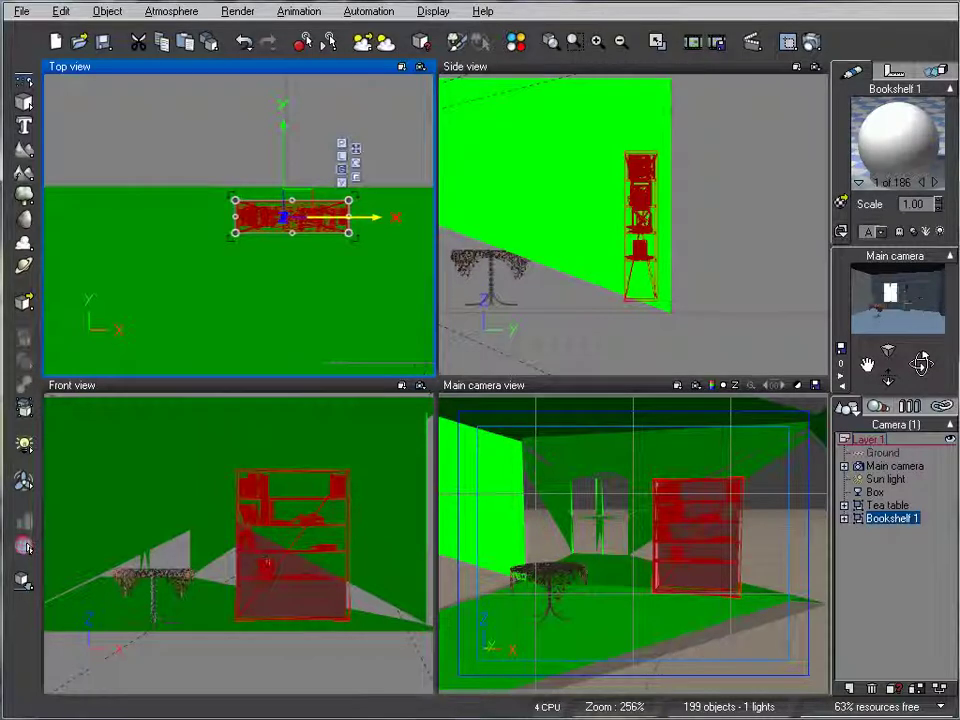
In the Atmosphere Editor, select the Standard atmosphere model and show the Sun settings.
click(172, 12)
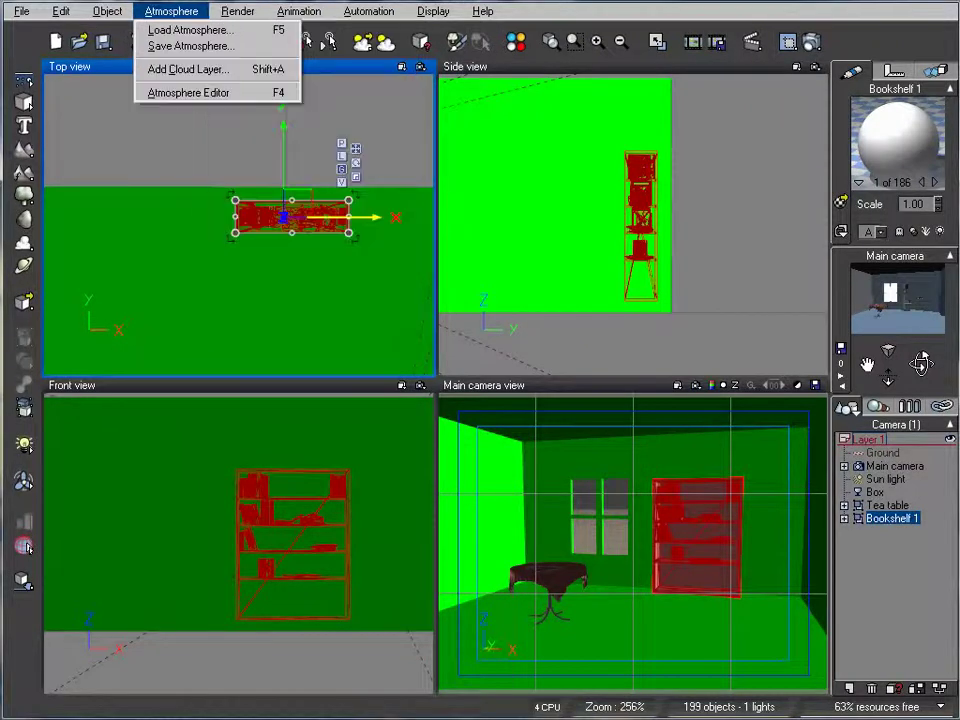
click(197, 91)
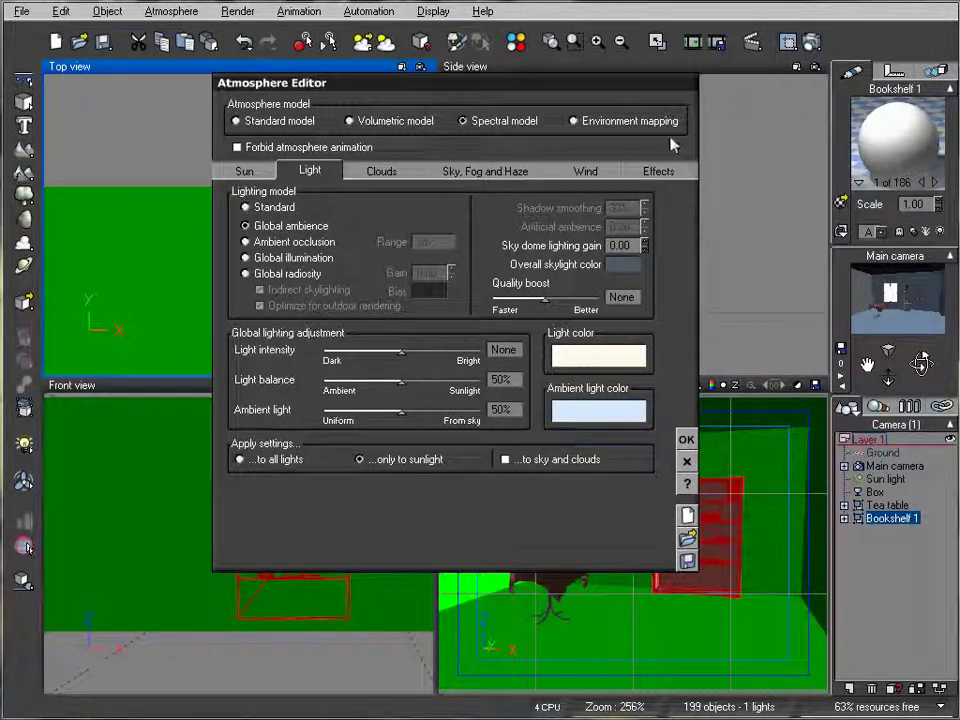
drag(536, 91, 553, 128)
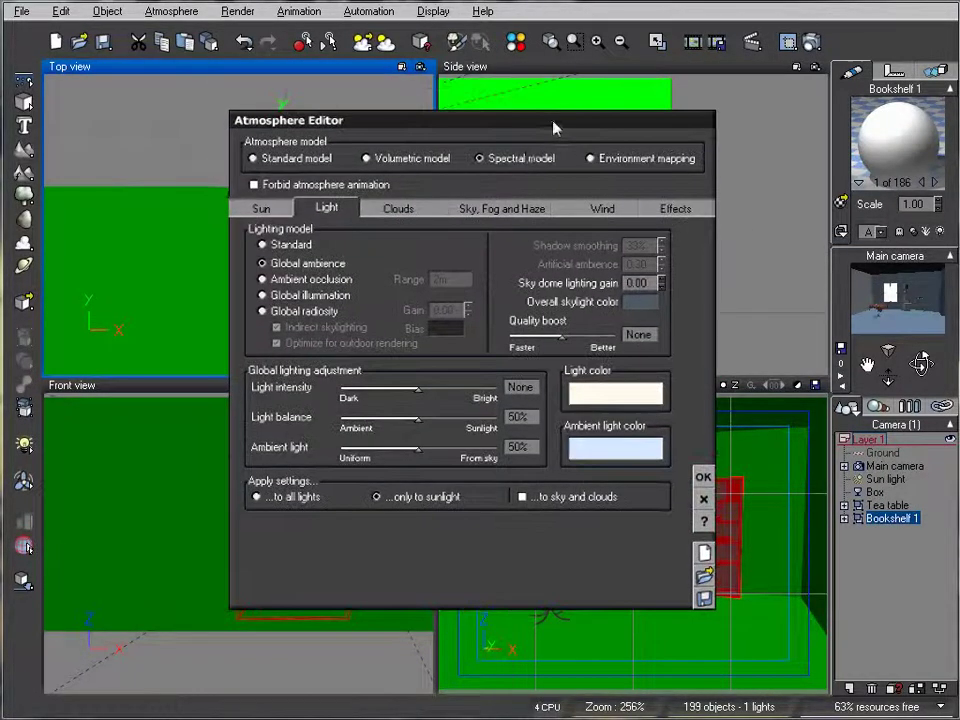
click(262, 159)
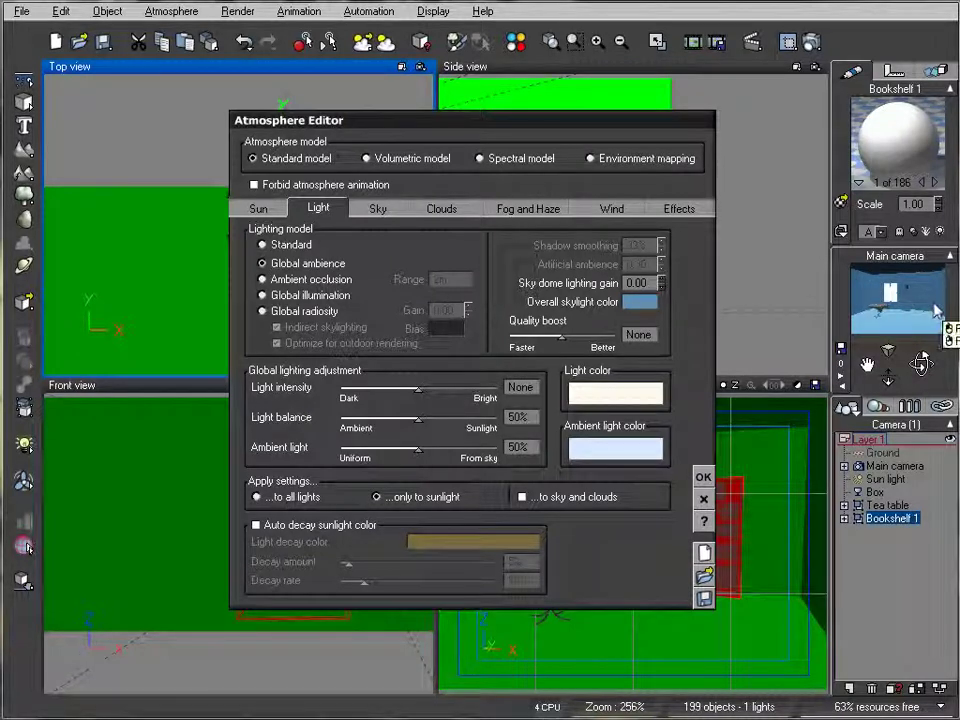
click(257, 209)
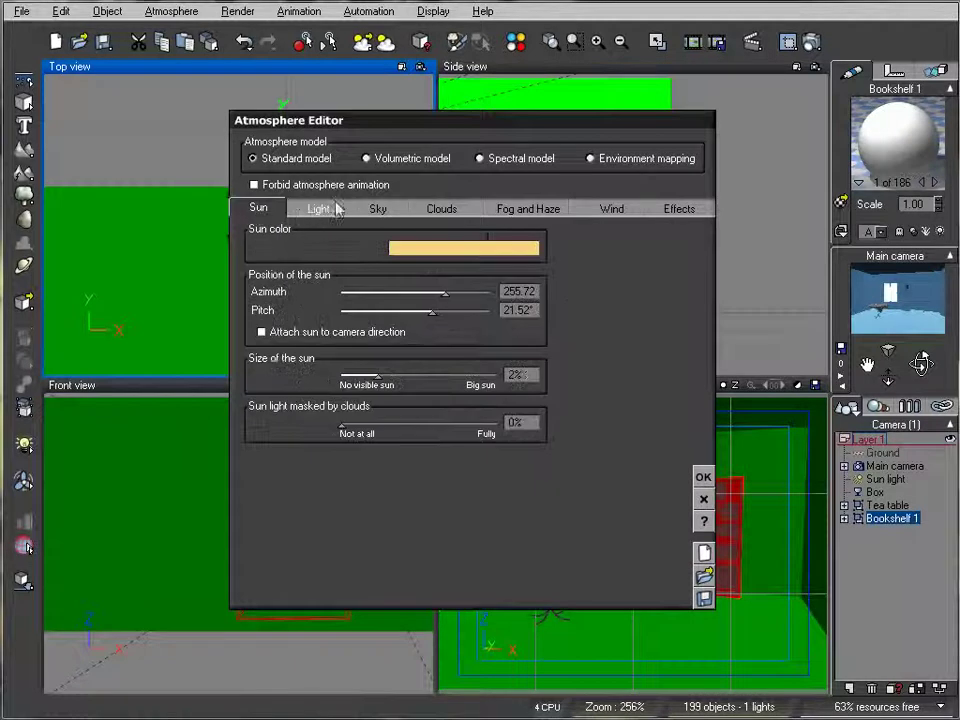
Set the sun size to 0% and choose Global radiosity lighting.
click(351, 374)
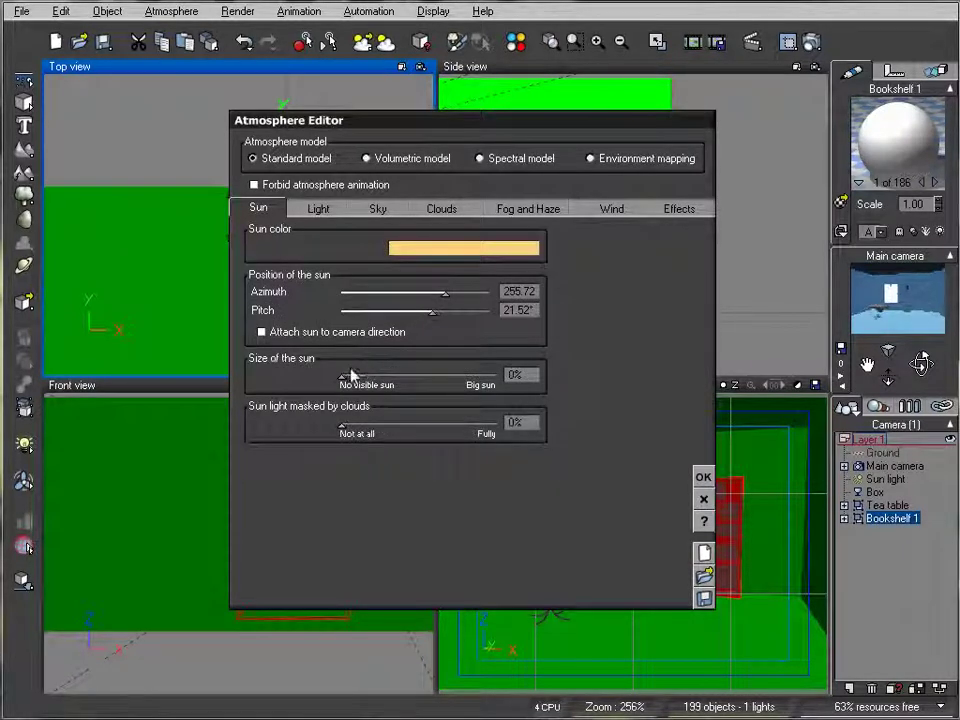
click(319, 211)
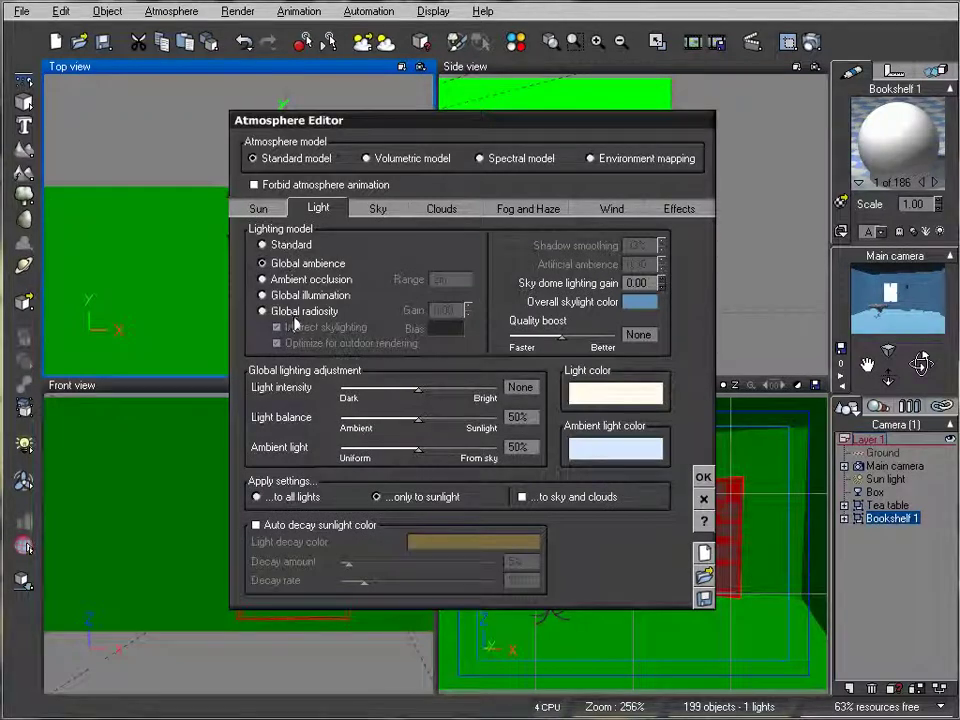
click(298, 313)
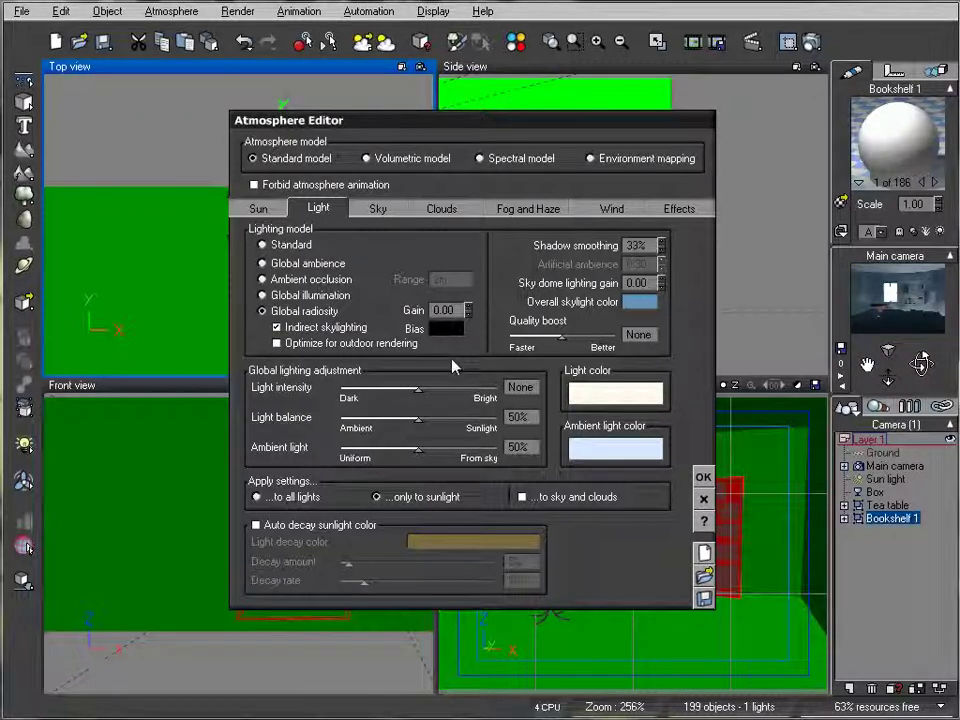
Set the overall skylight colour to white.
right_click(640, 303)
click(680, 314)
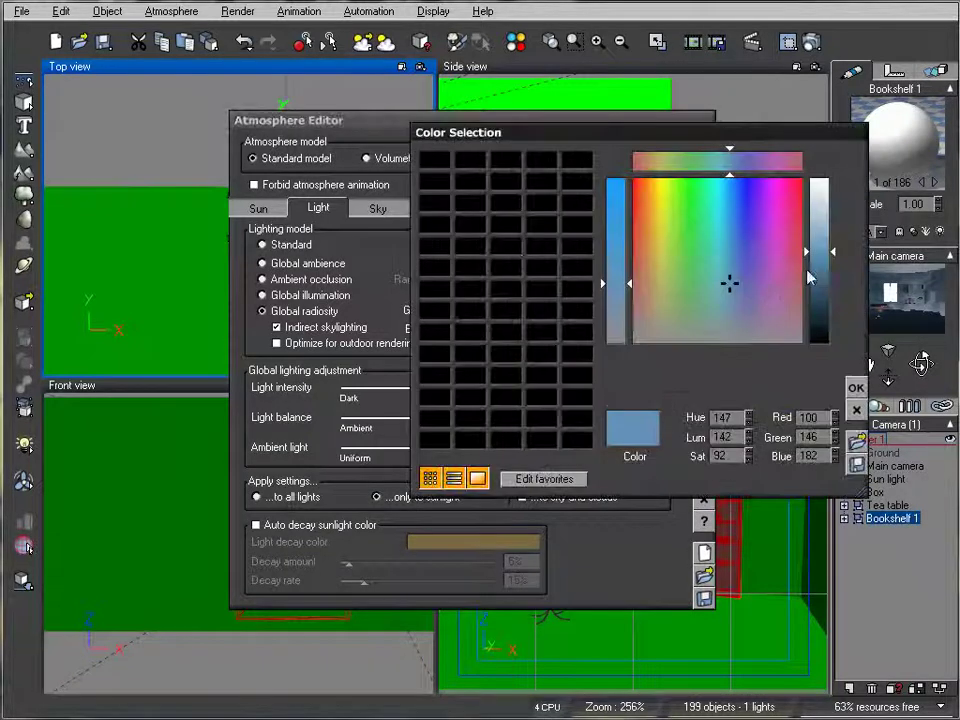
drag(818, 203, 818, 180)
click(856, 387)
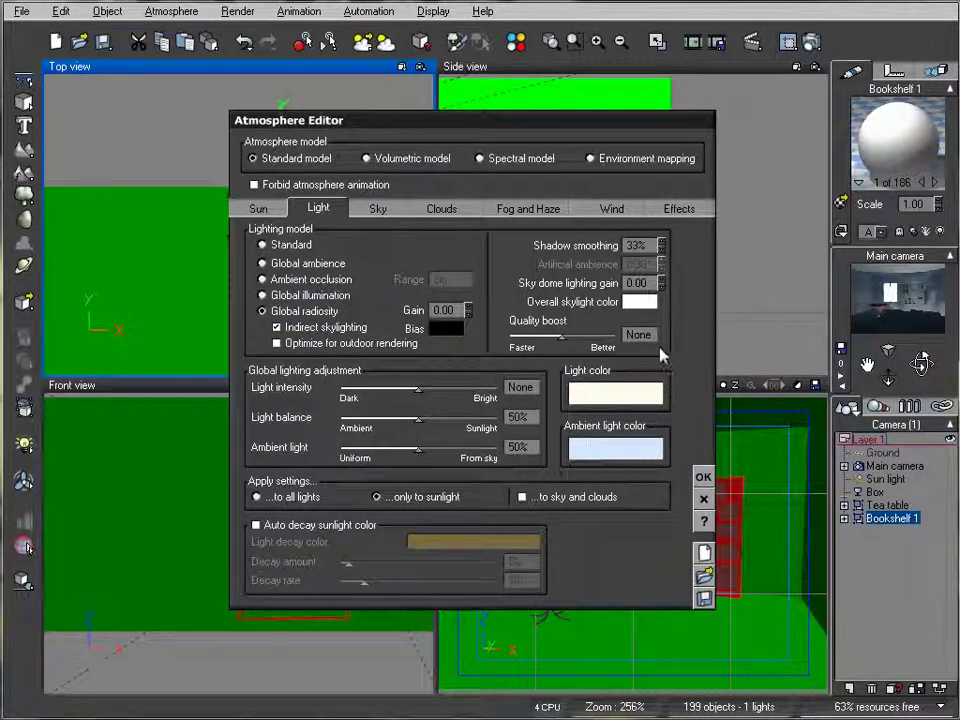
Raise the radiosity gain to 0.35 and the sky dome lighting gain to 0.40.
click(468, 306)
click(468, 306)
click(468, 306)
click(468, 306)
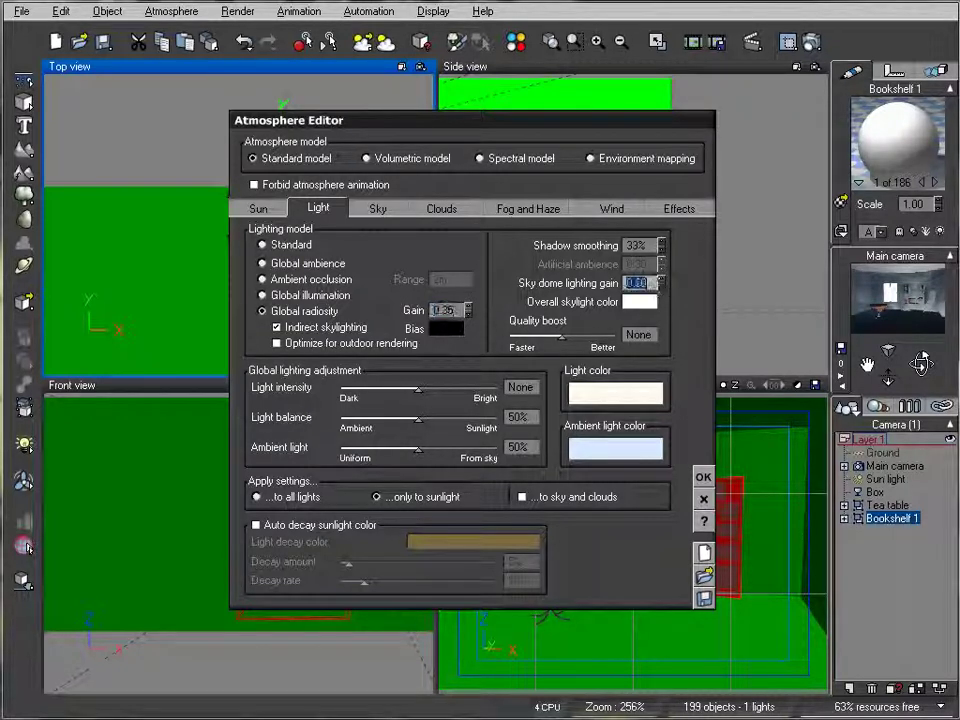
drag(662, 287, 662, 276)
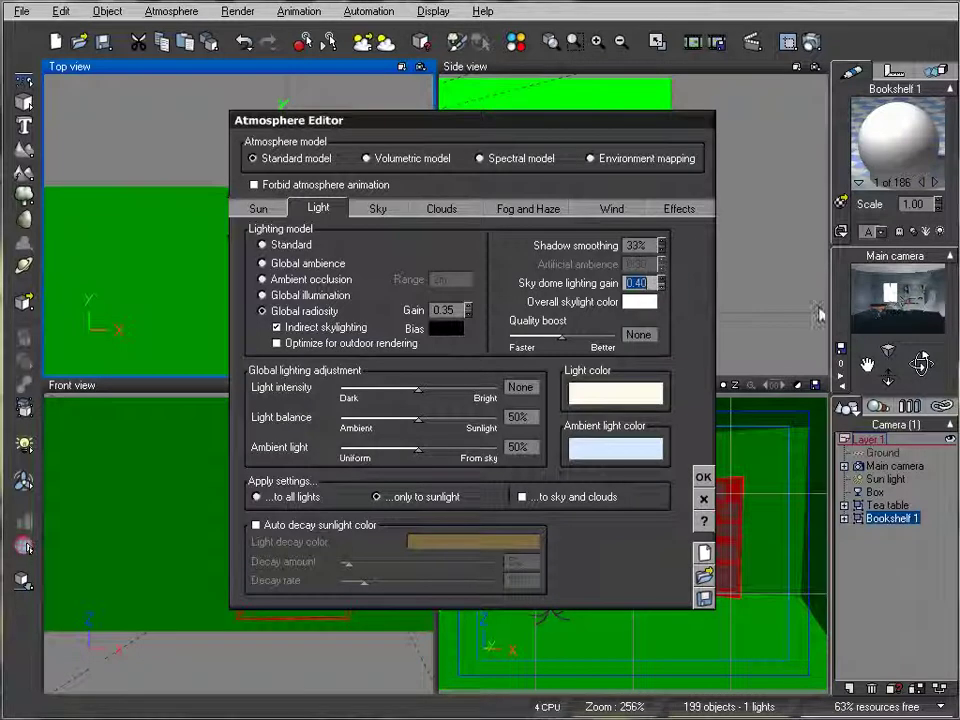
Set the light colour to black and the light intensity to +0.17.
right_click(600, 401)
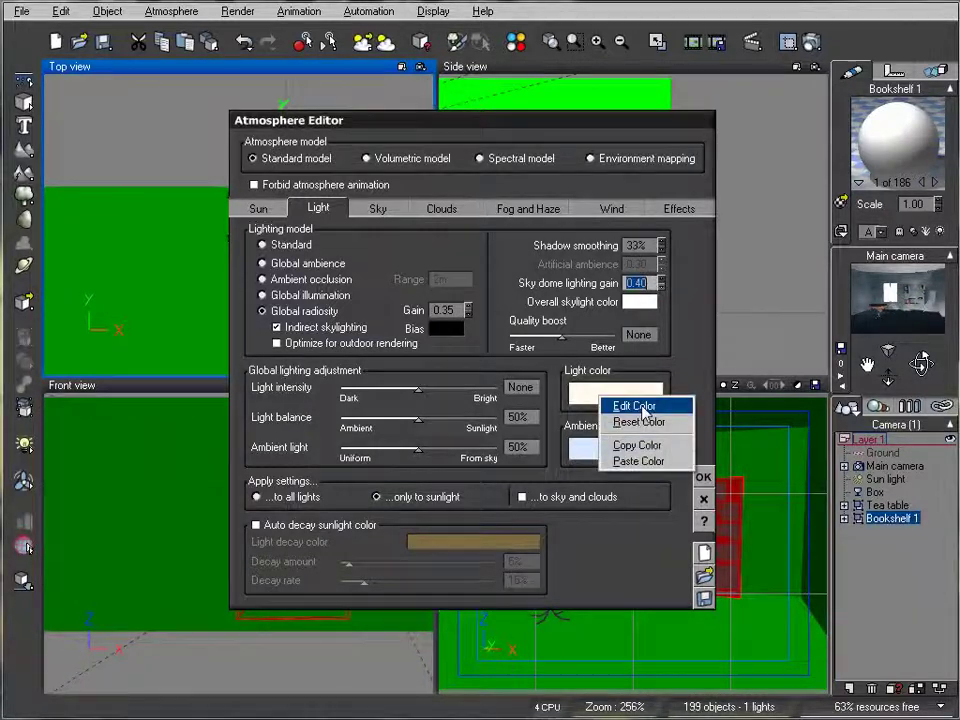
click(630, 403)
drag(812, 260, 818, 342)
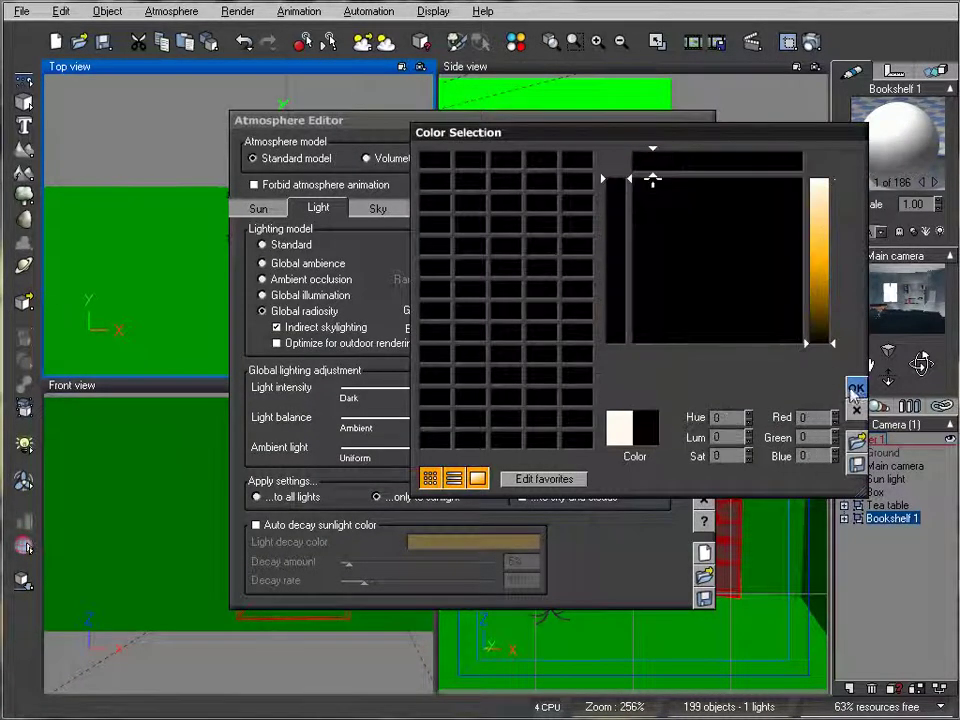
click(856, 387)
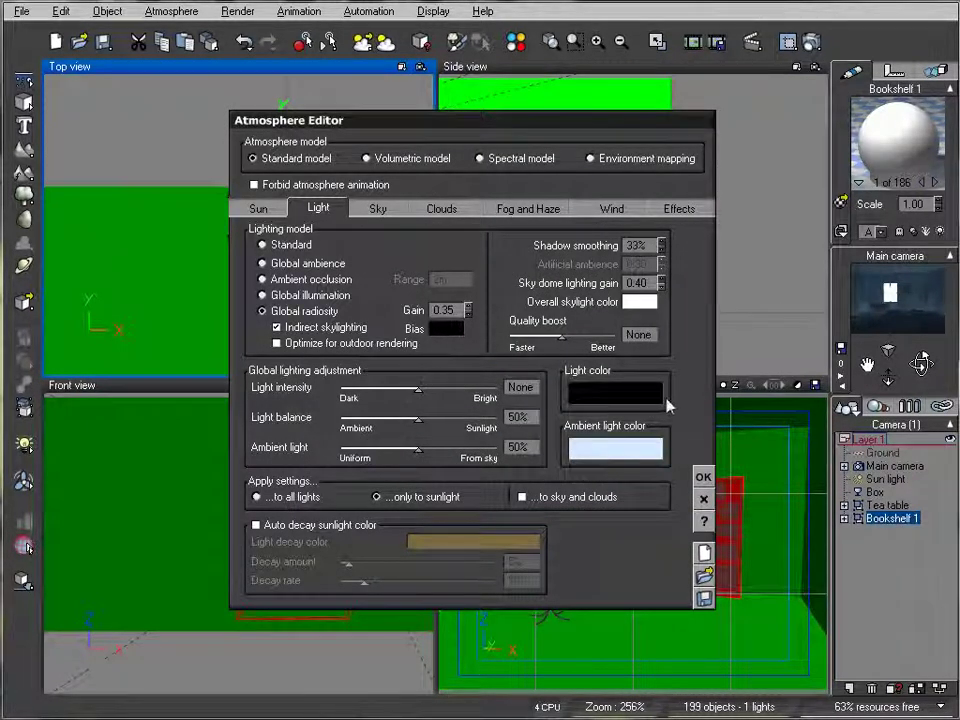
click(433, 389)
drag(443, 389, 262, 315)
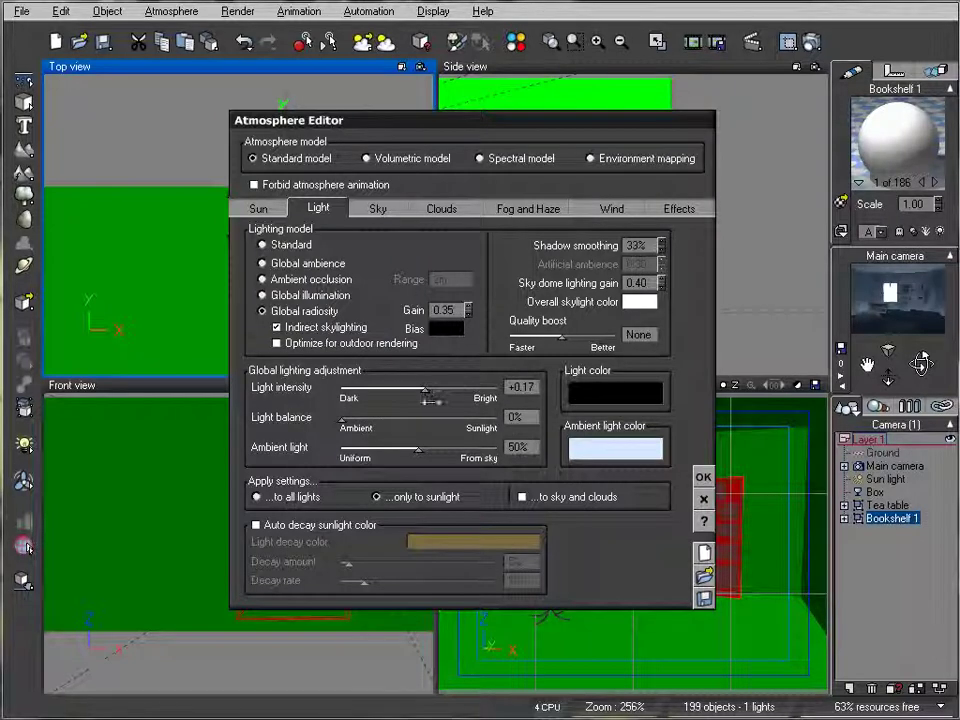
Set the ambient light colour to pure white.
right_click(606, 457)
click(638, 463)
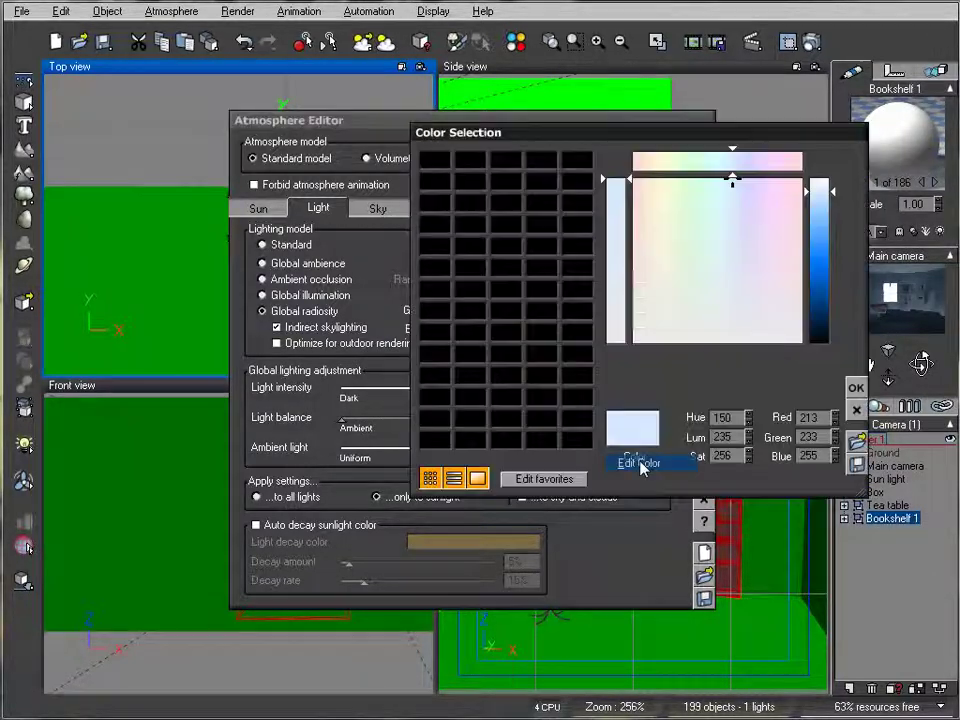
click(826, 160)
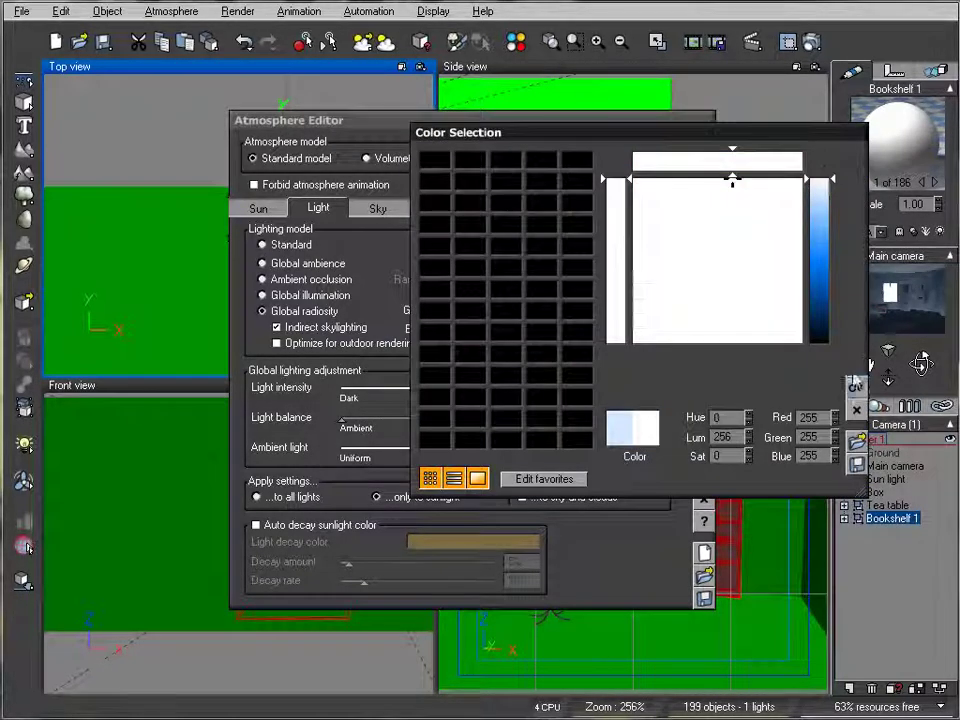
key(Return)
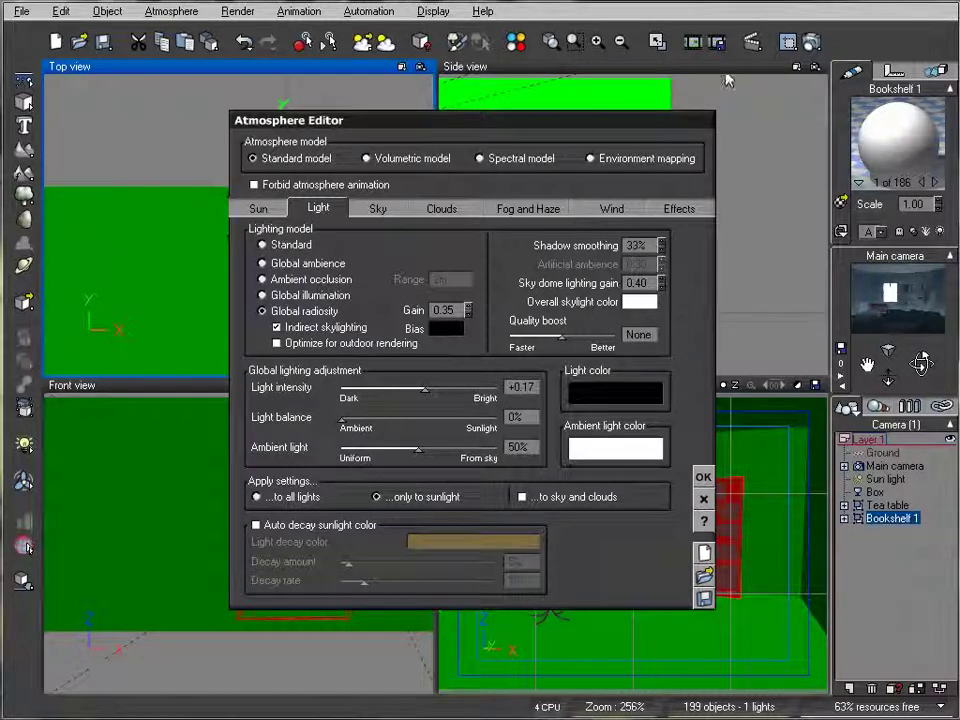
Run a test render of the room from Render Options to check the radiosity lighting.
click(812, 43)
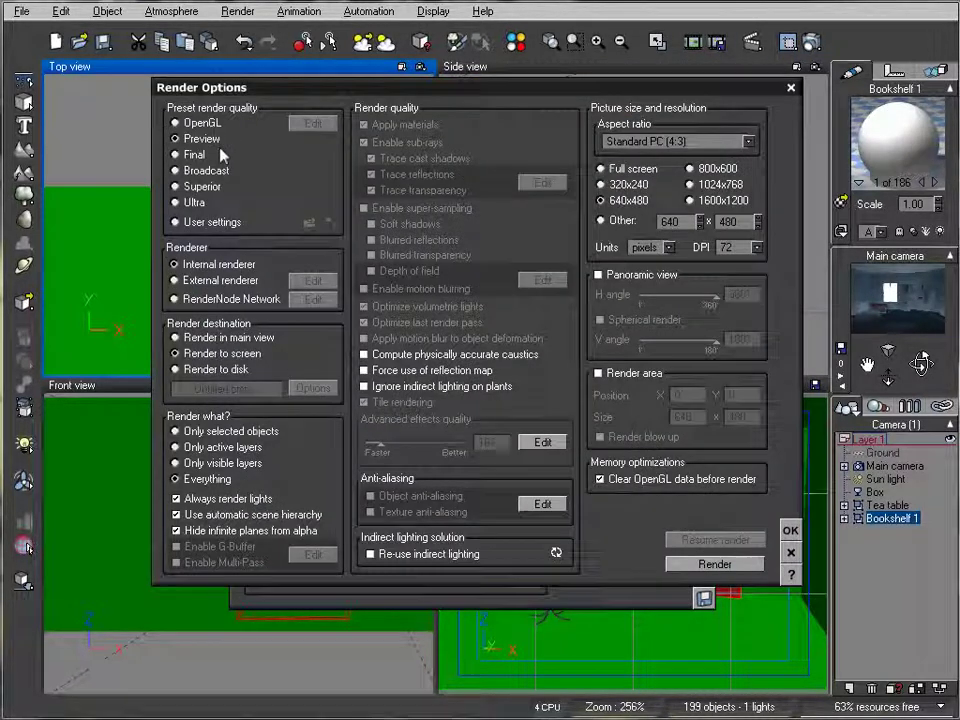
click(724, 564)
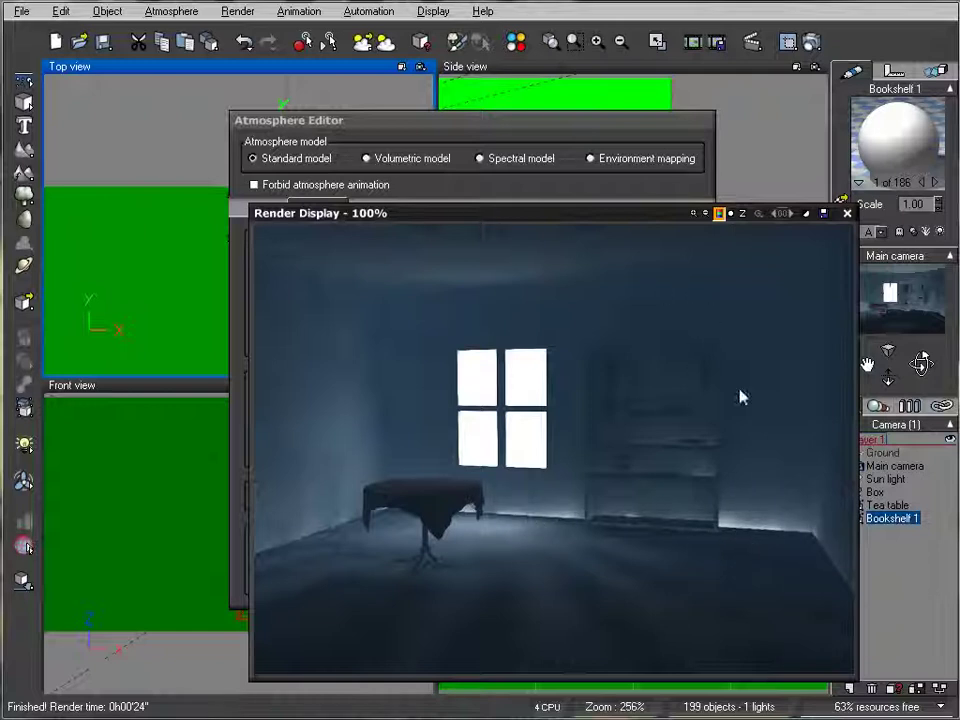
Close the finished render, remove the fog entirely and reduce haze density to almost none.
click(847, 213)
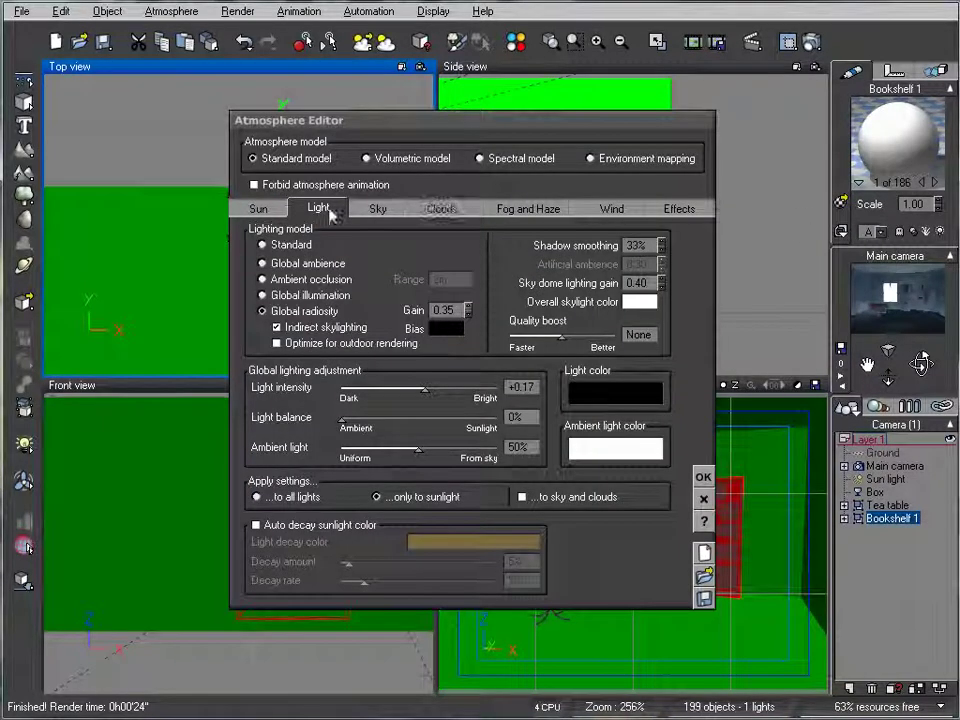
click(490, 208)
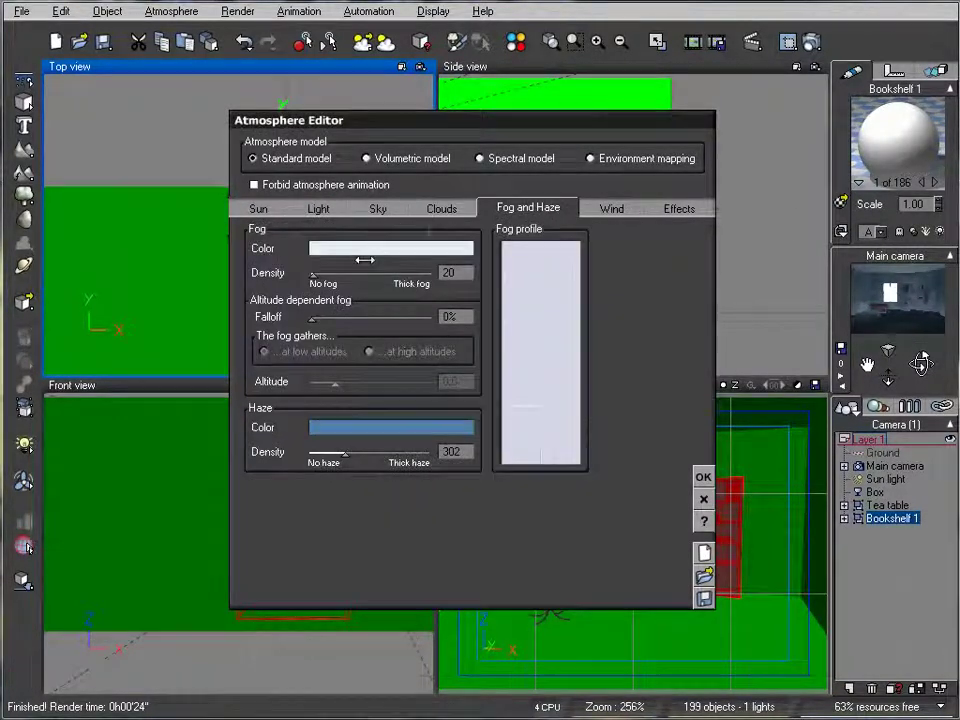
drag(358, 262, 312, 274)
drag(383, 454, 312, 456)
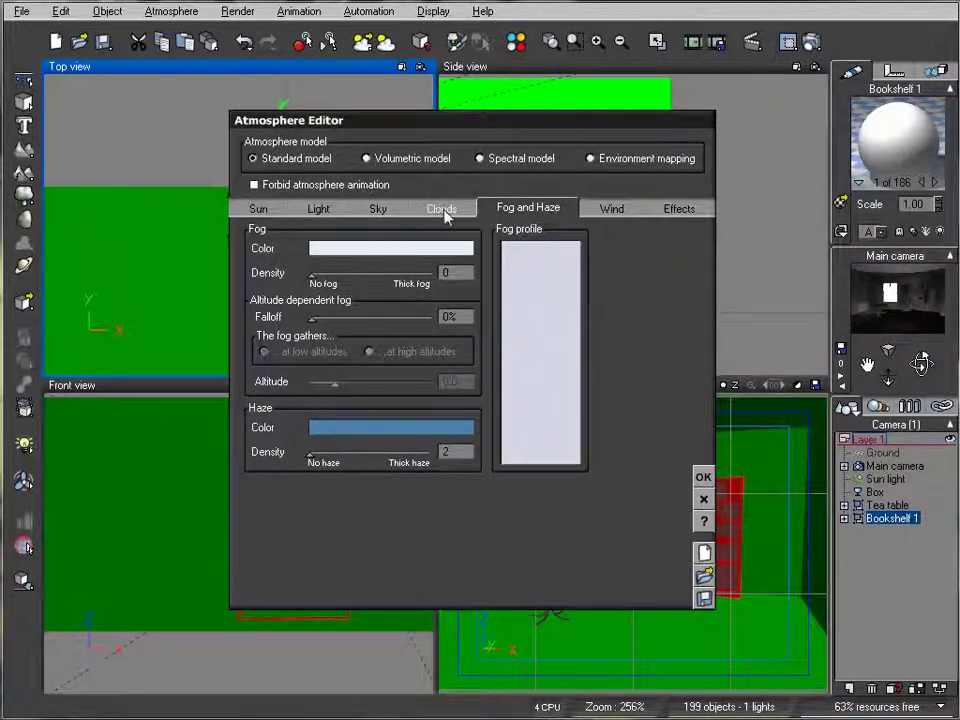
Set the sky colour map to plain white.
click(379, 210)
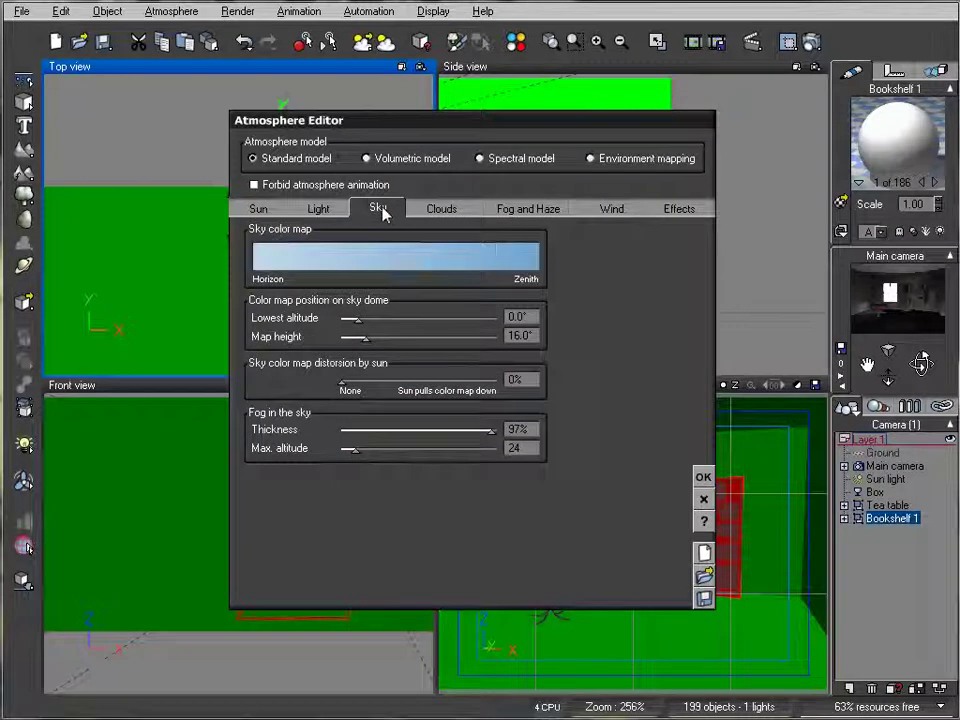
click(456, 256)
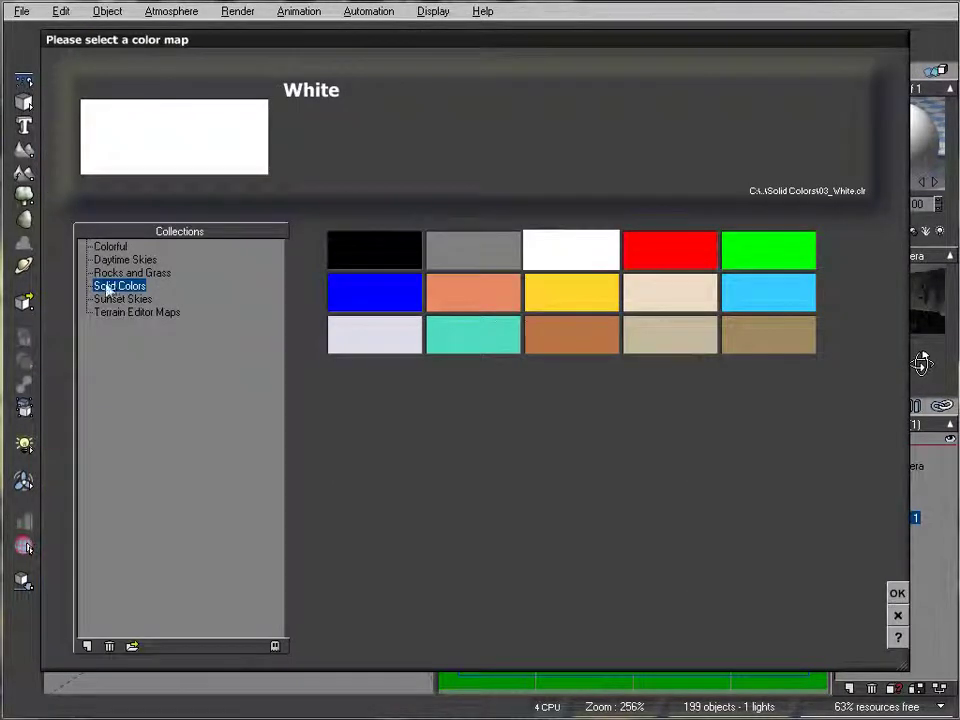
click(897, 592)
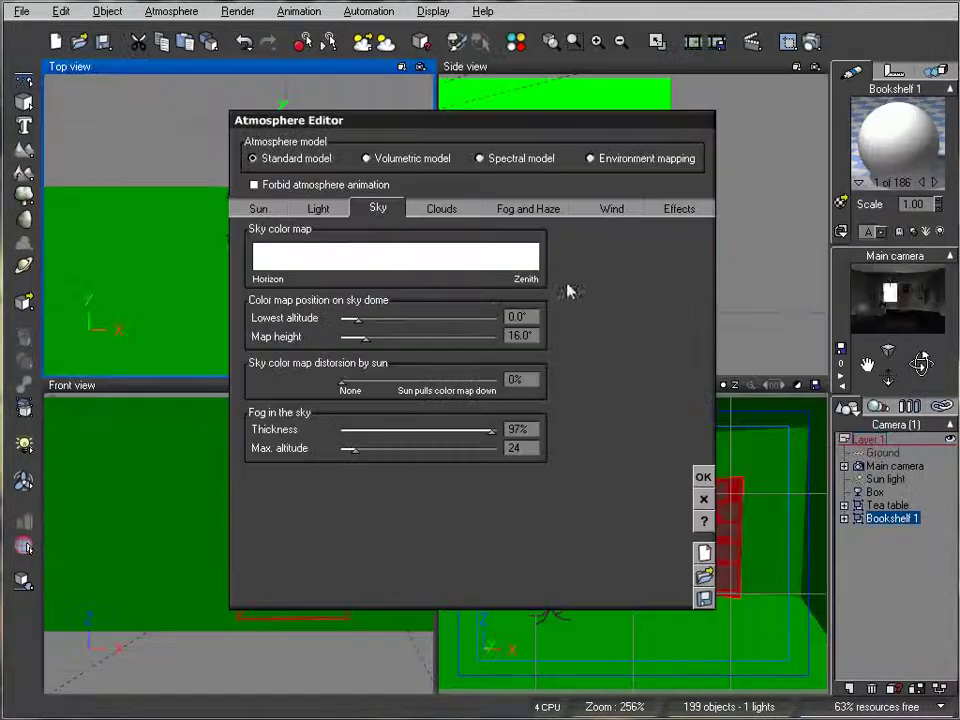
Keep the radiosity bias colour set to black in the lighting settings.
click(322, 212)
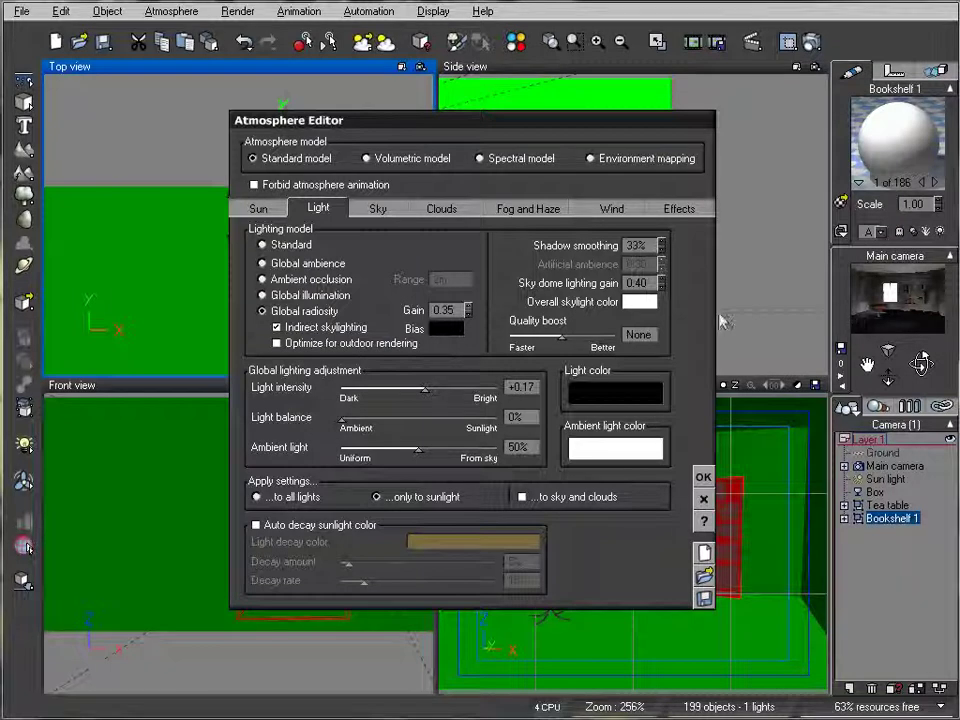
right_click(445, 334)
click(472, 337)
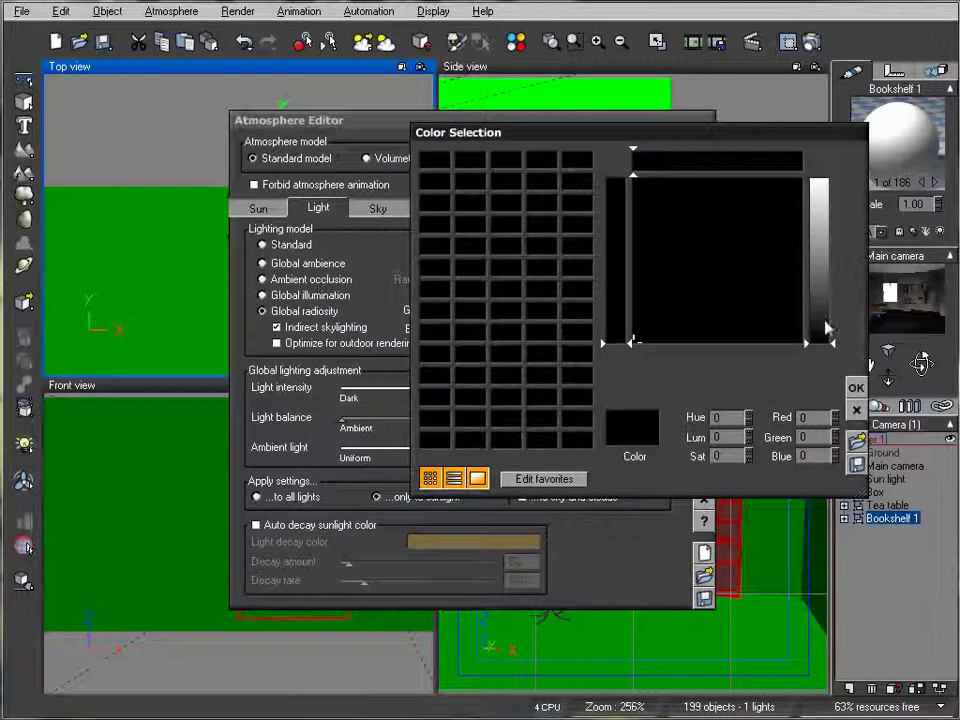
click(856, 387)
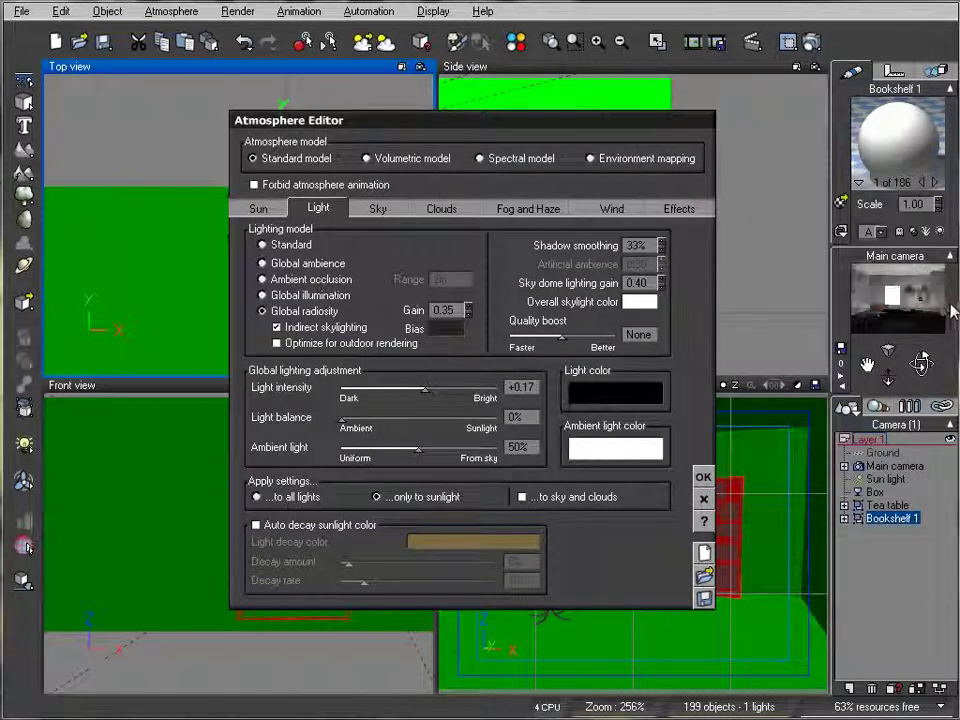
Close the Atmosphere Editor and move the sun light lower in the side view.
click(703, 479)
click(885, 479)
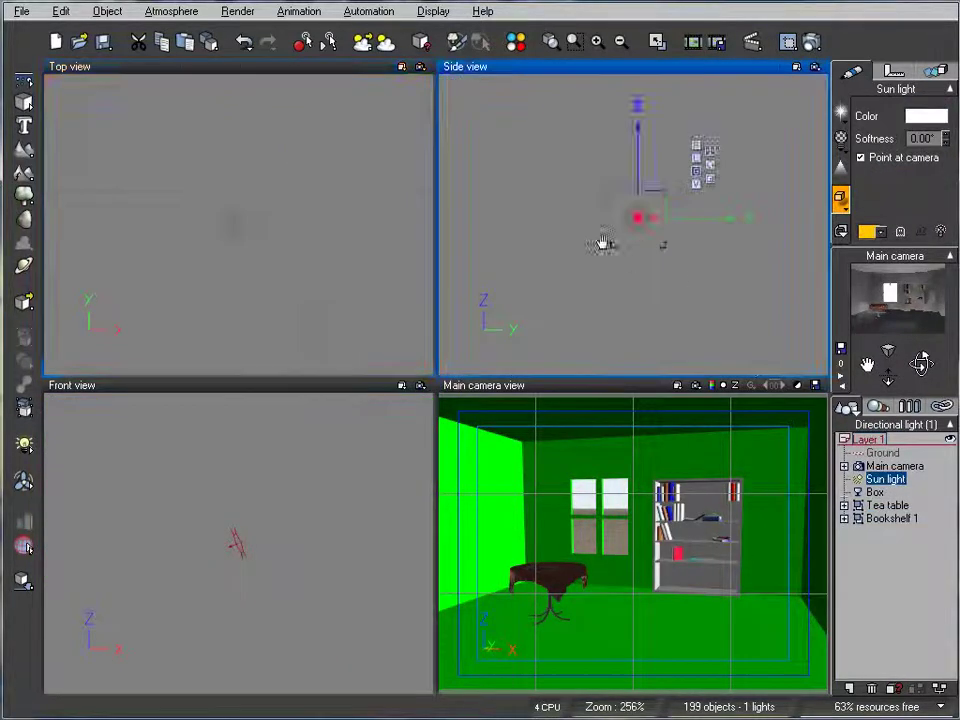
scroll(623, 206, down, 5)
drag(640, 216, 688, 308)
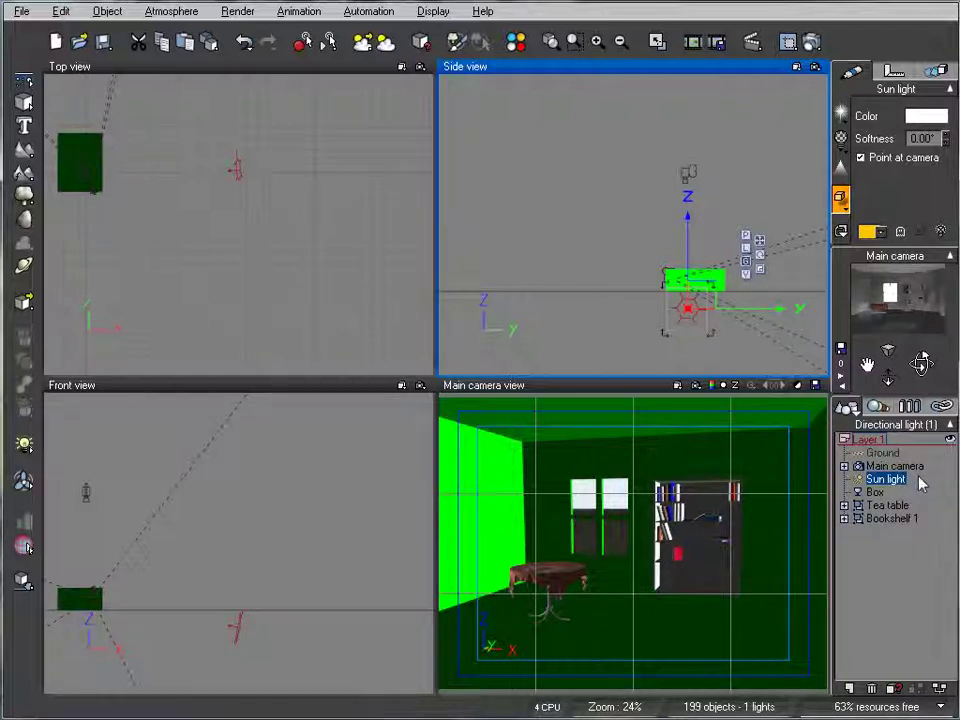
Centre the views on the room and add a point light above it in the top view.
drag(157, 243, 281, 233)
scroll(274, 229, up, 3)
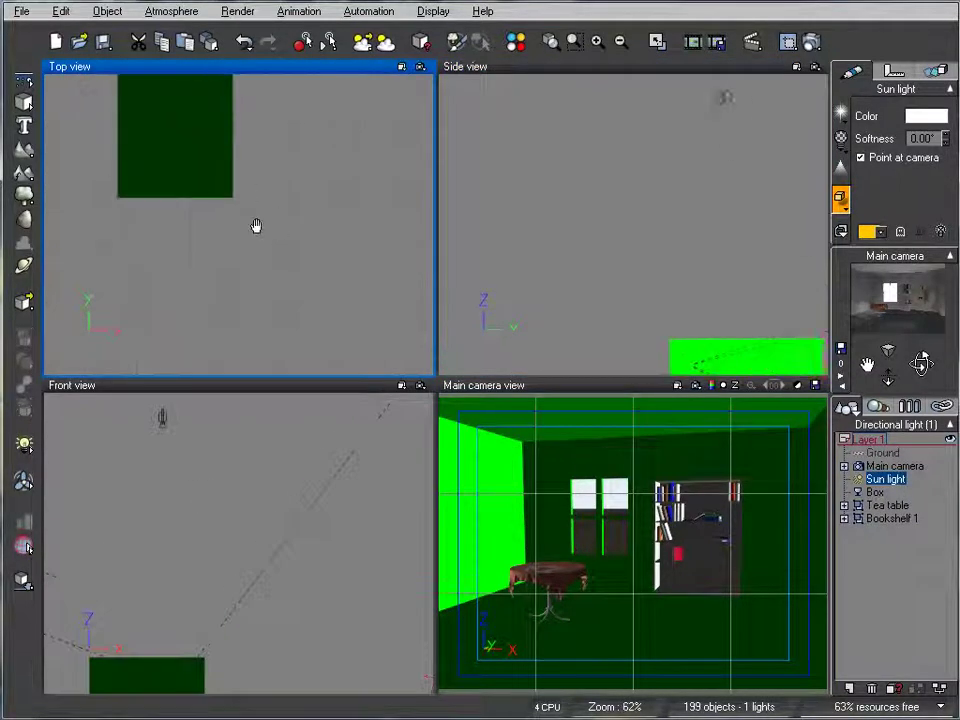
drag(255, 112, 291, 189)
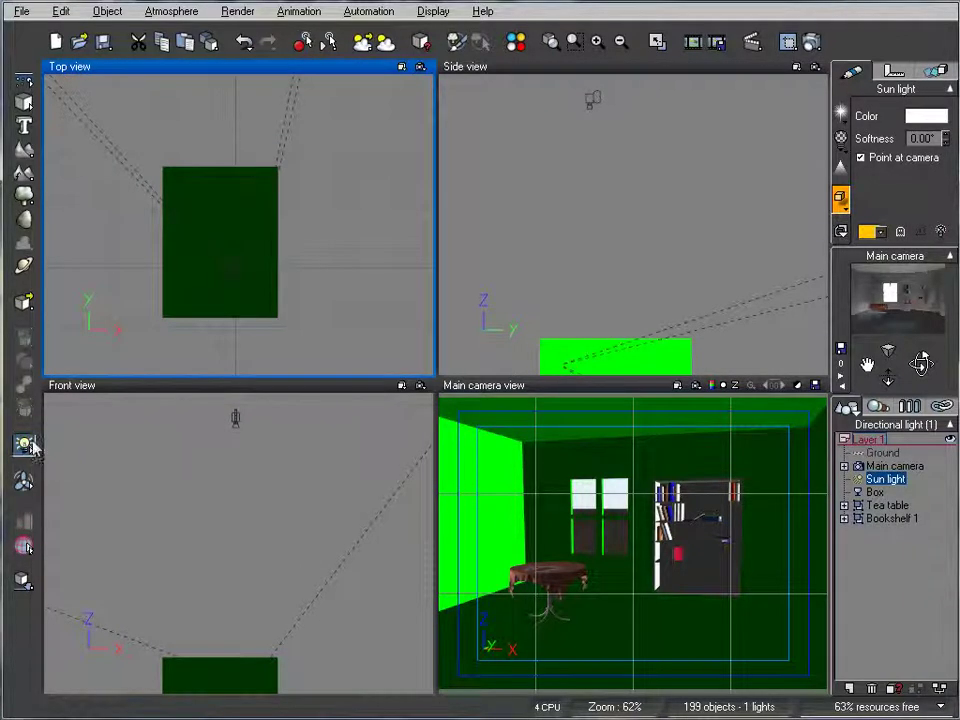
click(24, 445)
drag(250, 209, 203, 137)
Lower the point light into the room, set its power to 185, and shift it slightly left.
drag(705, 218, 581, 219)
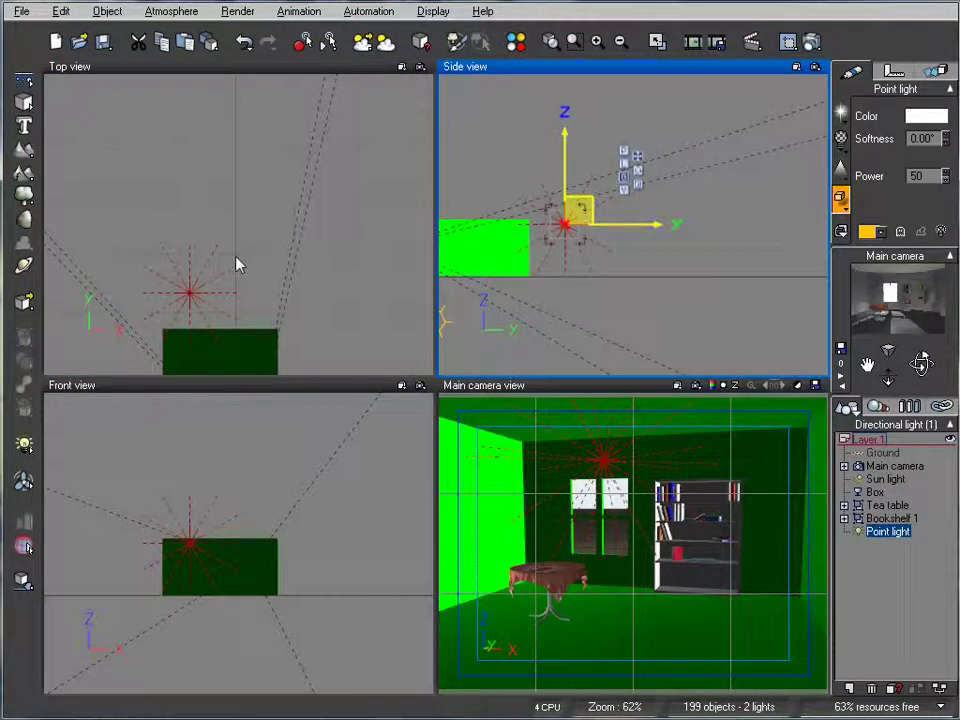
click(190, 291)
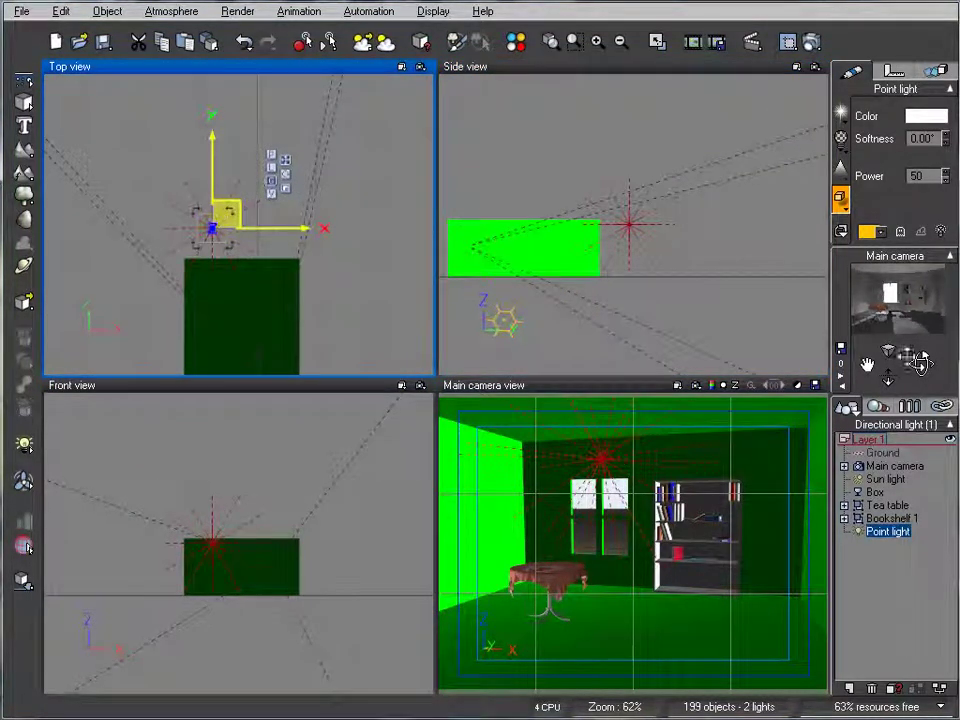
double_click(916, 175)
text(180)
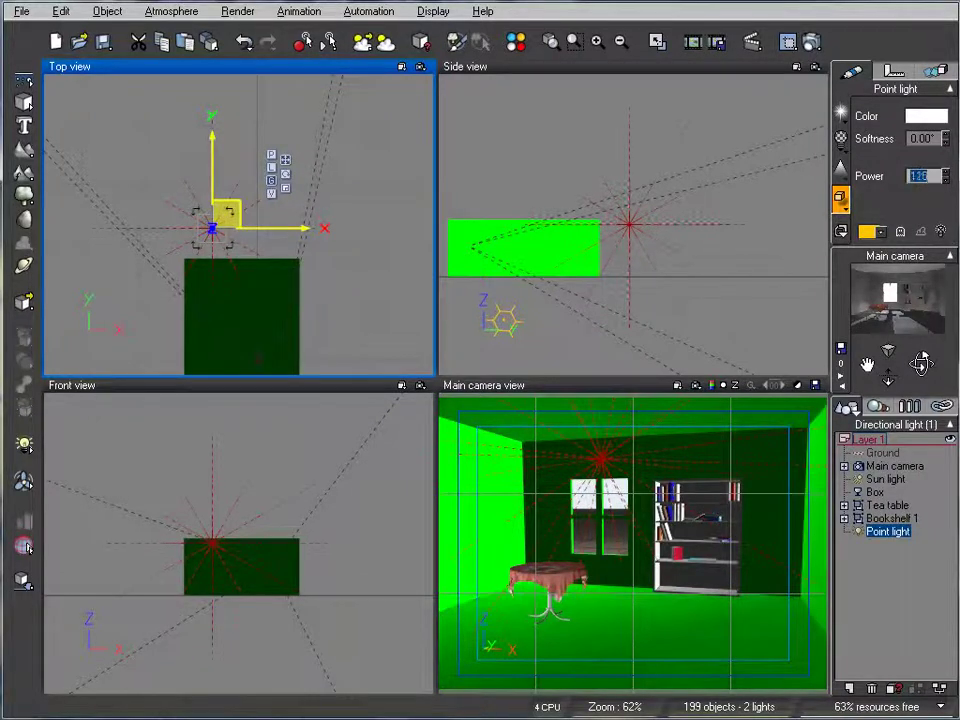
key(Return)
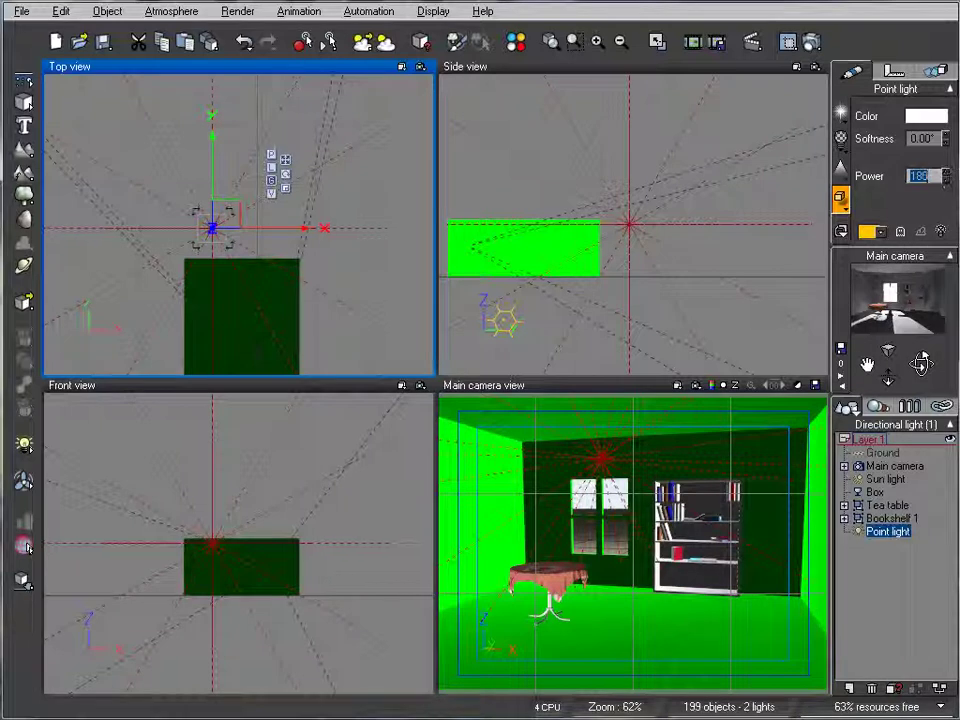
text(185)
key(Return)
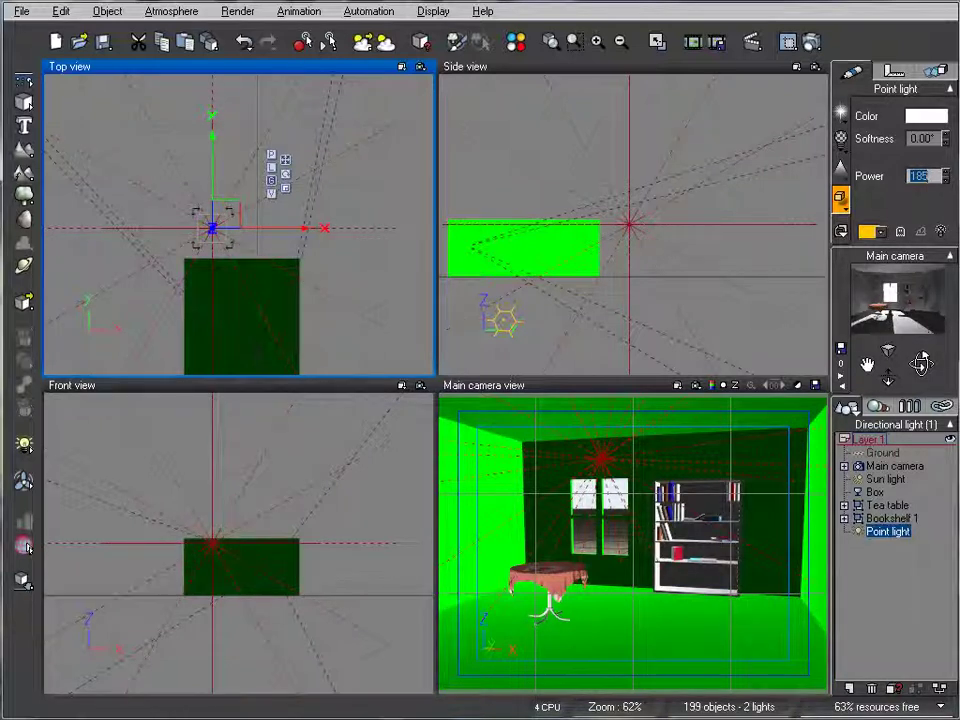
drag(192, 177, 180, 177)
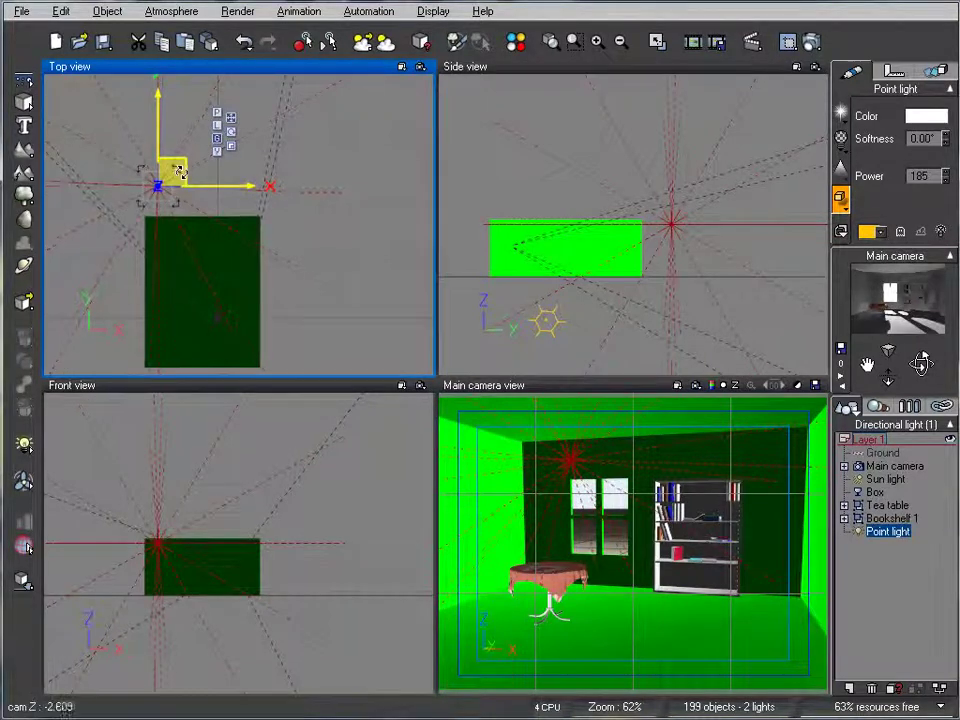
drag(178, 172, 184, 179)
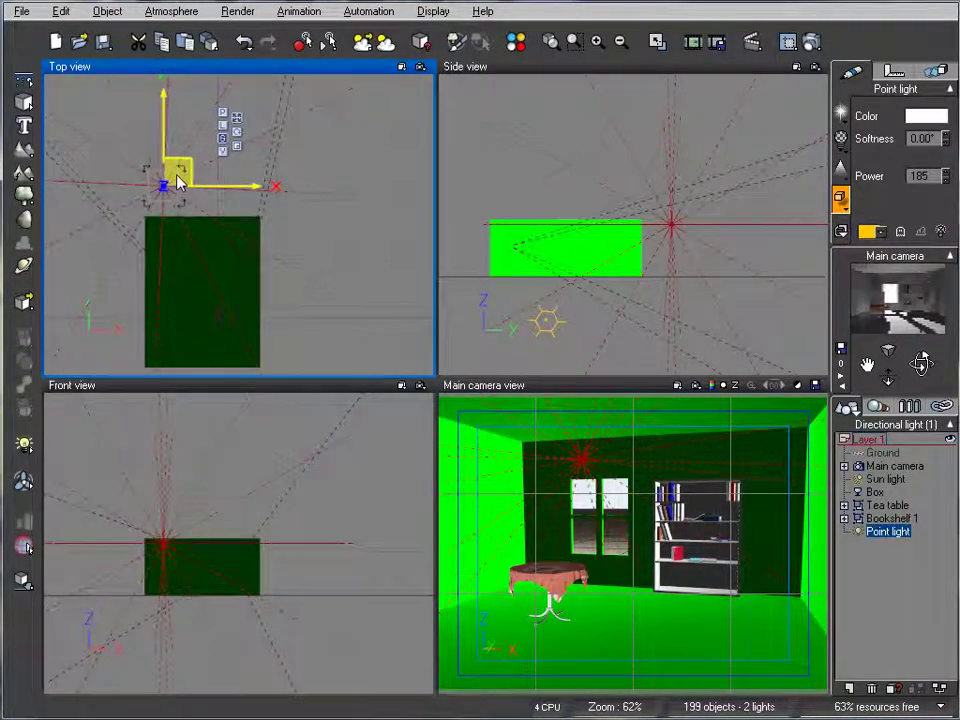
click(808, 41)
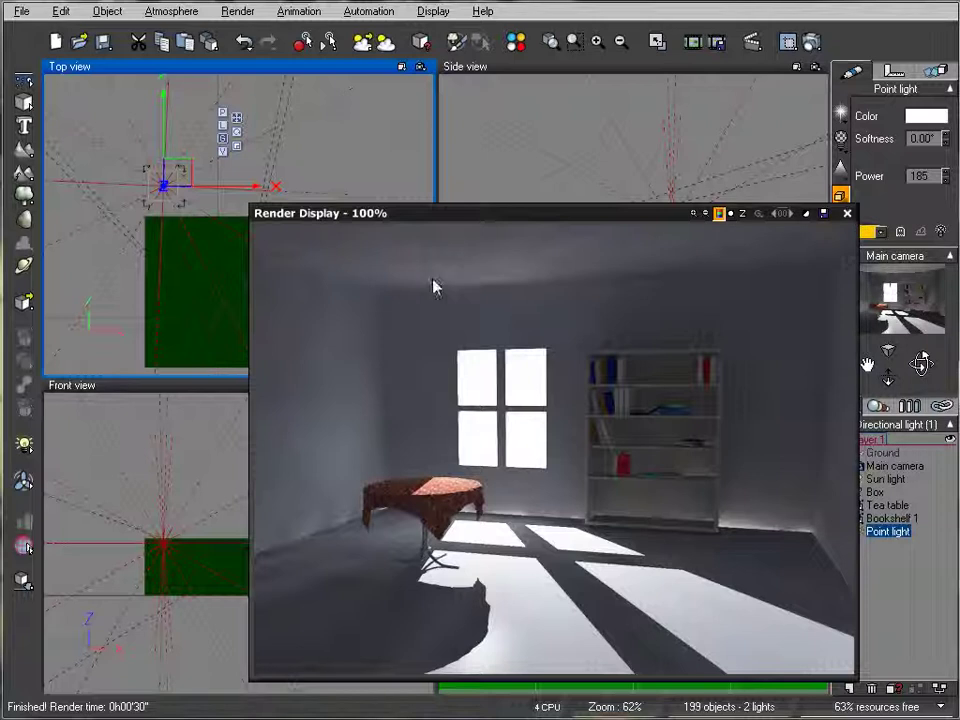
click(847, 213)
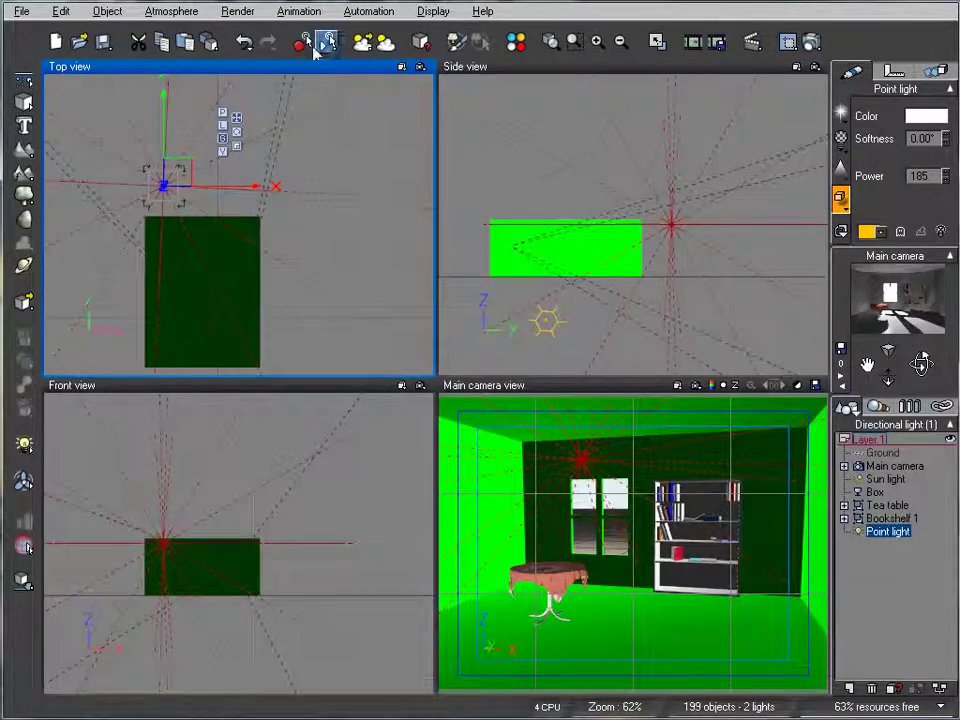
In the Atmosphere Editor lighting, set gain 0.90, sky dome gain 1.00, quality boost +2.1.
click(171, 11)
click(192, 92)
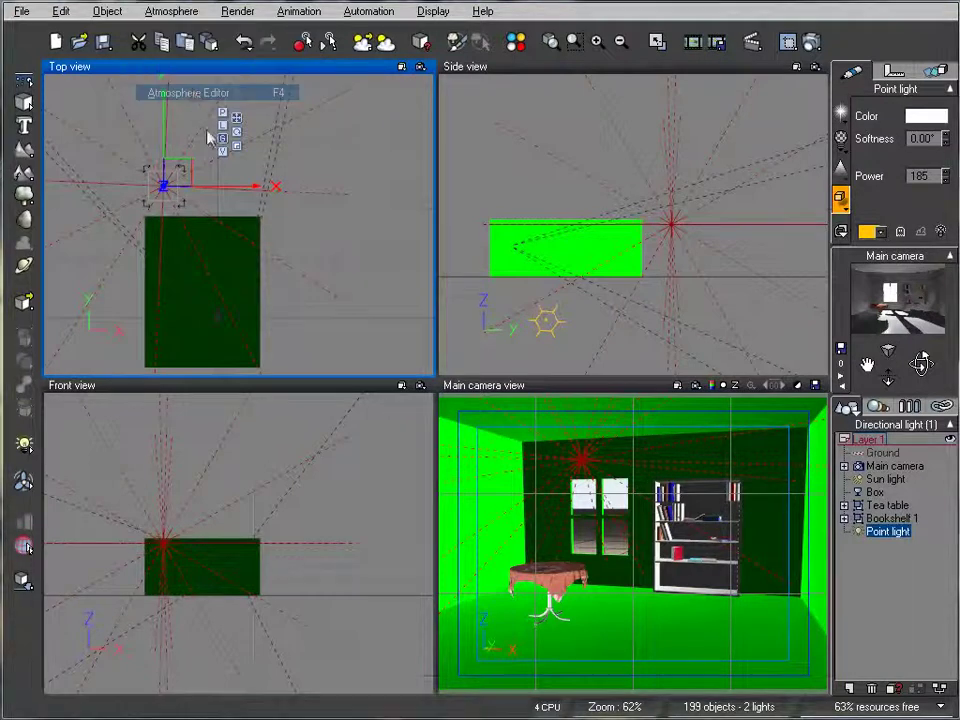
drag(479, 125, 507, 165)
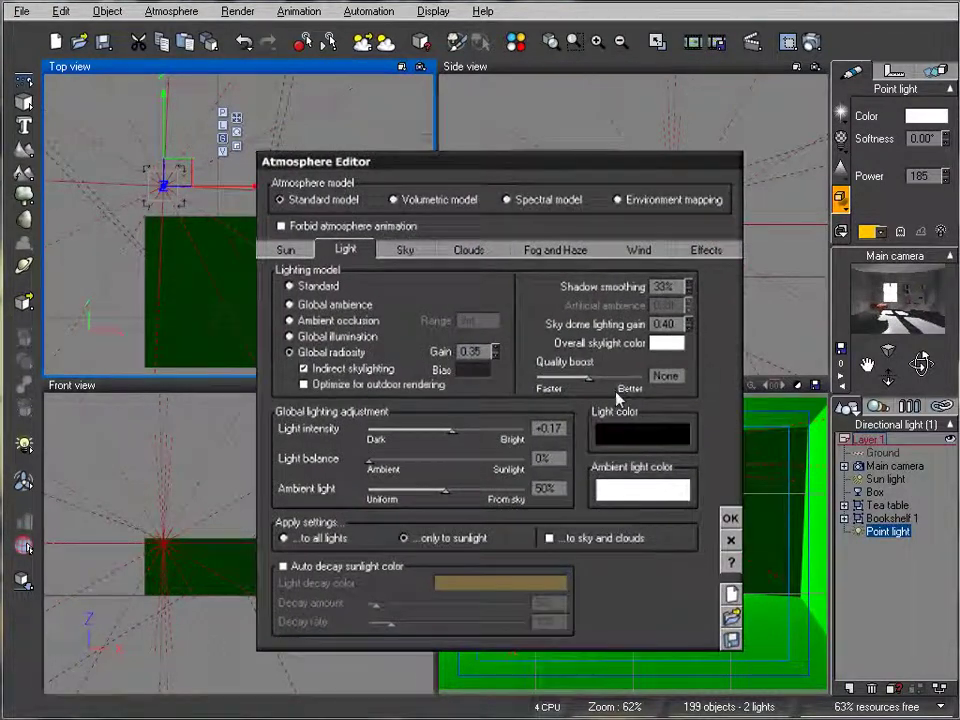
drag(498, 357, 498, 325)
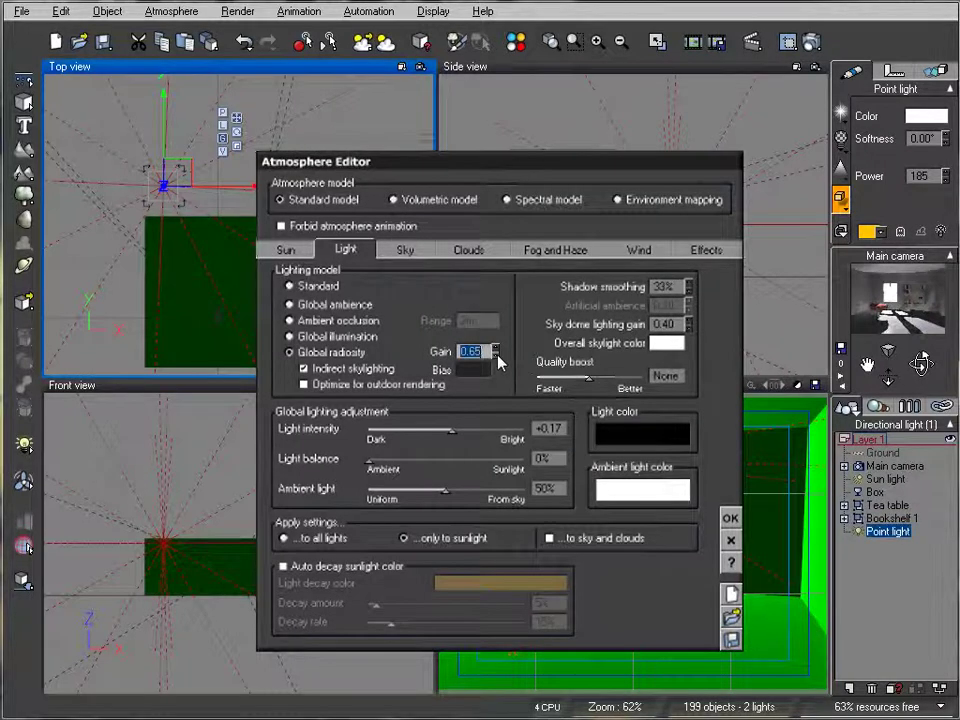
drag(496, 357, 496, 346)
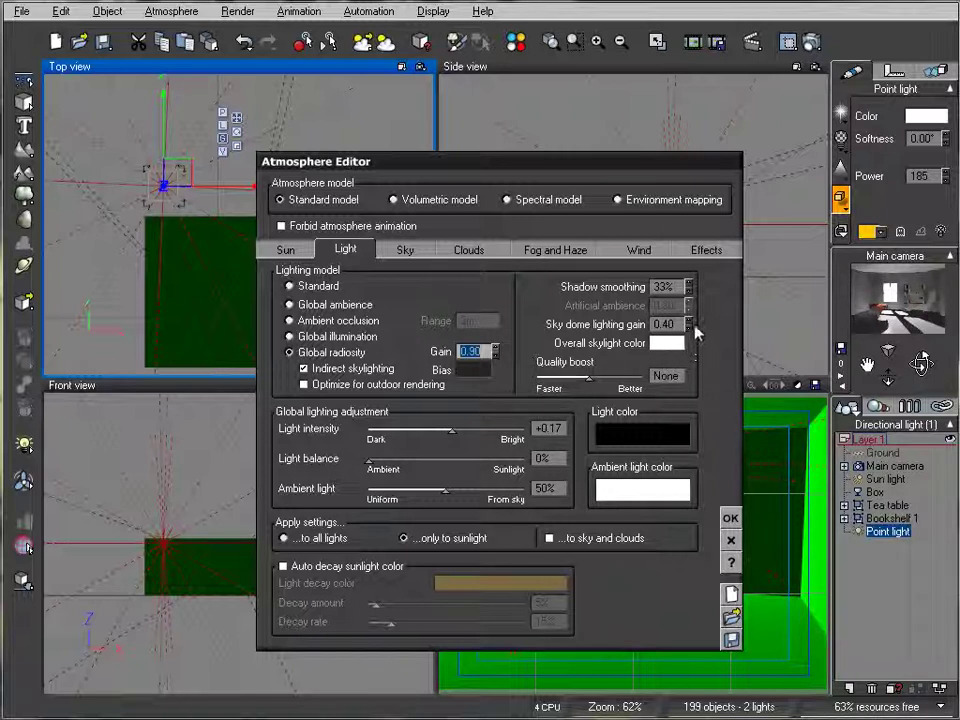
drag(688, 327, 688, 305)
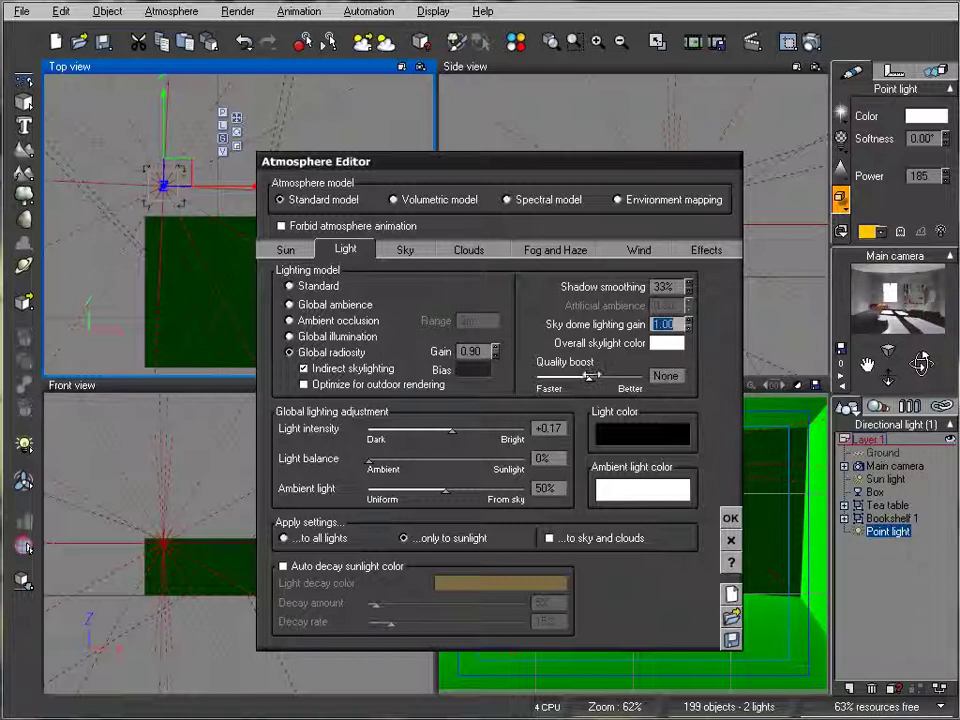
drag(590, 377, 619, 377)
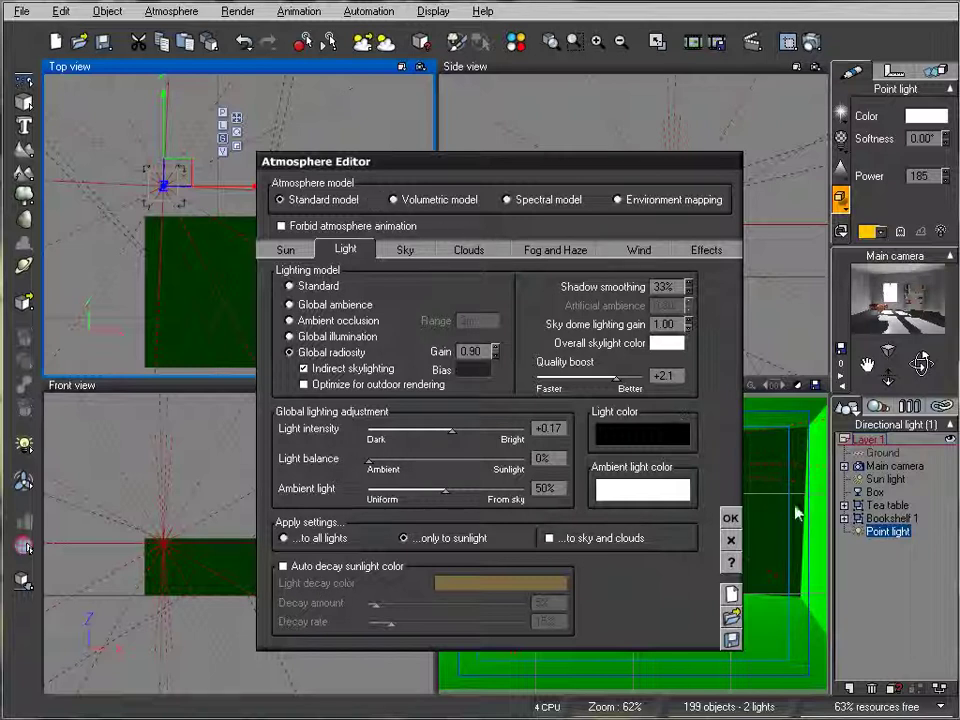
Close the atmosphere settings and switch the point light to a shadow map at 91% density.
click(730, 518)
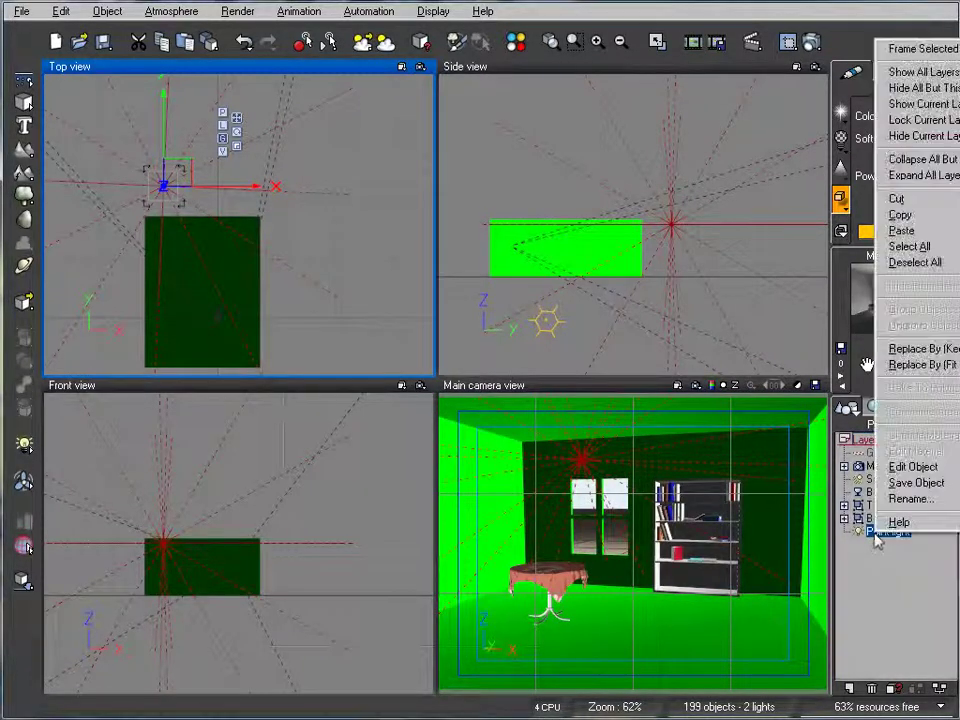
click(893, 467)
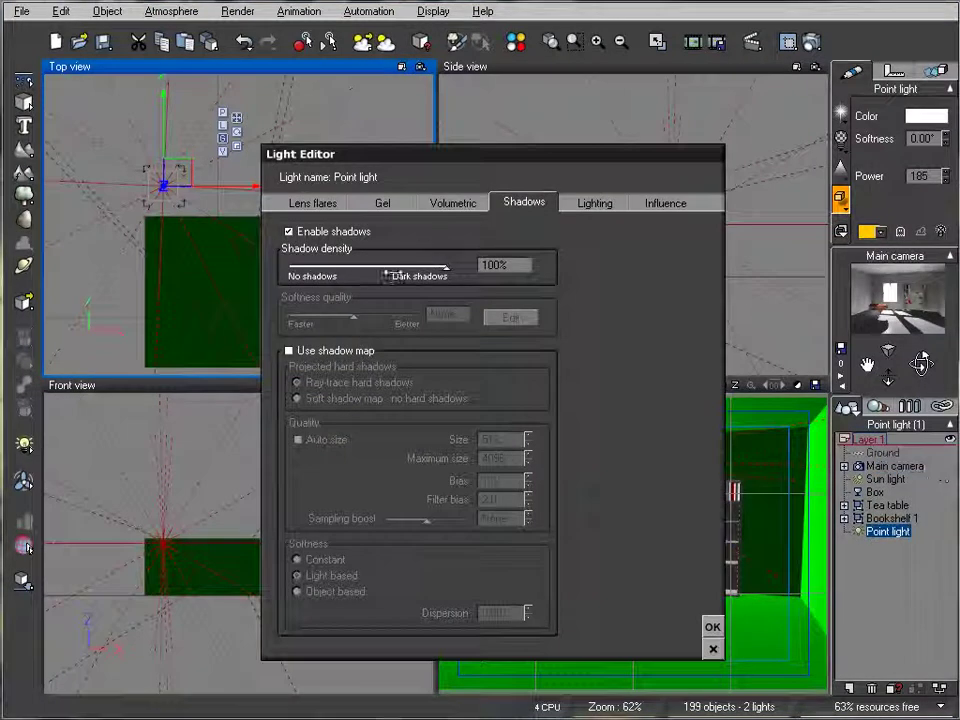
click(335, 351)
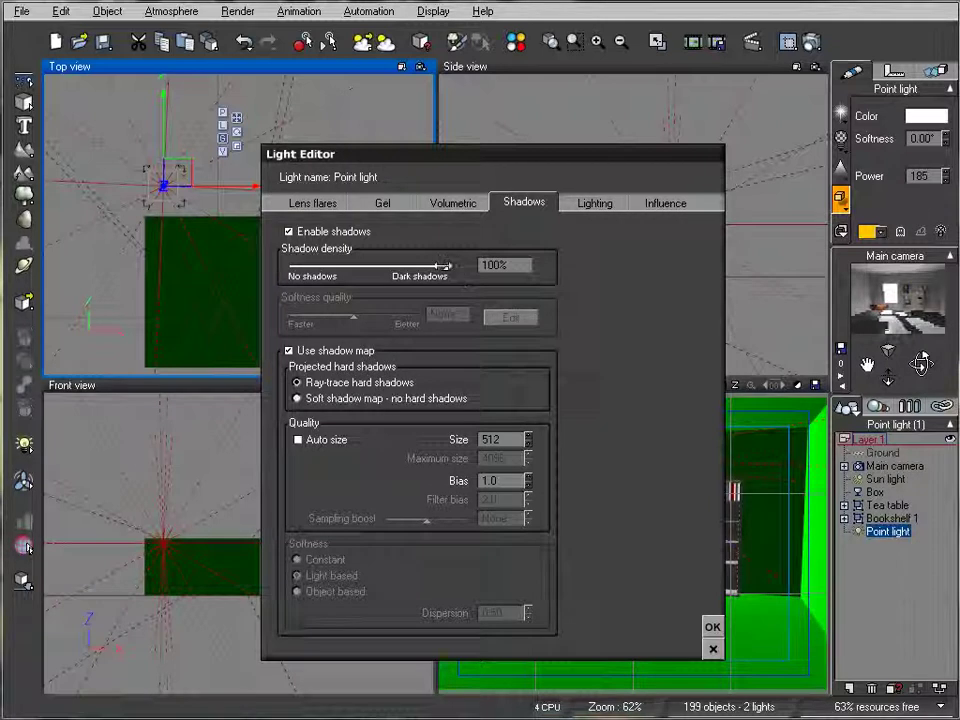
drag(445, 266, 436, 266)
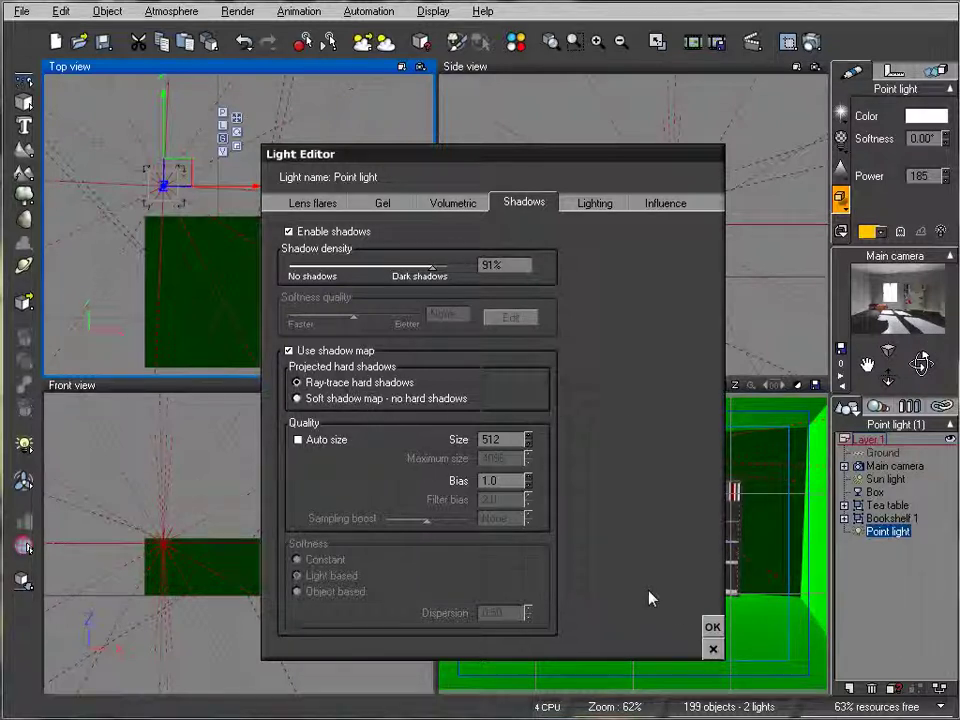
click(712, 626)
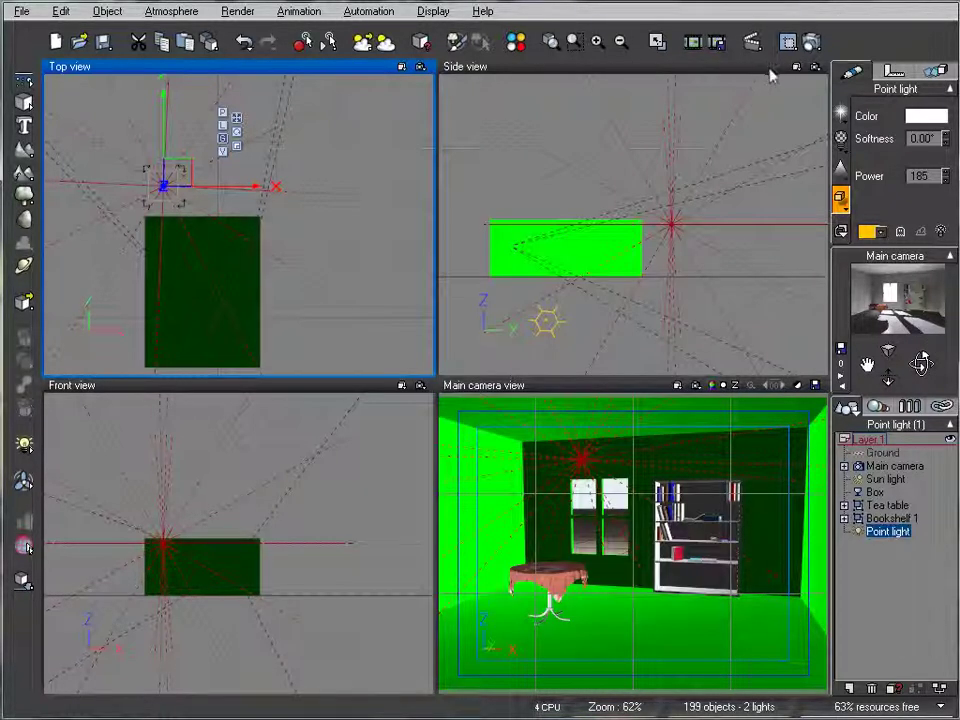
click(808, 41)
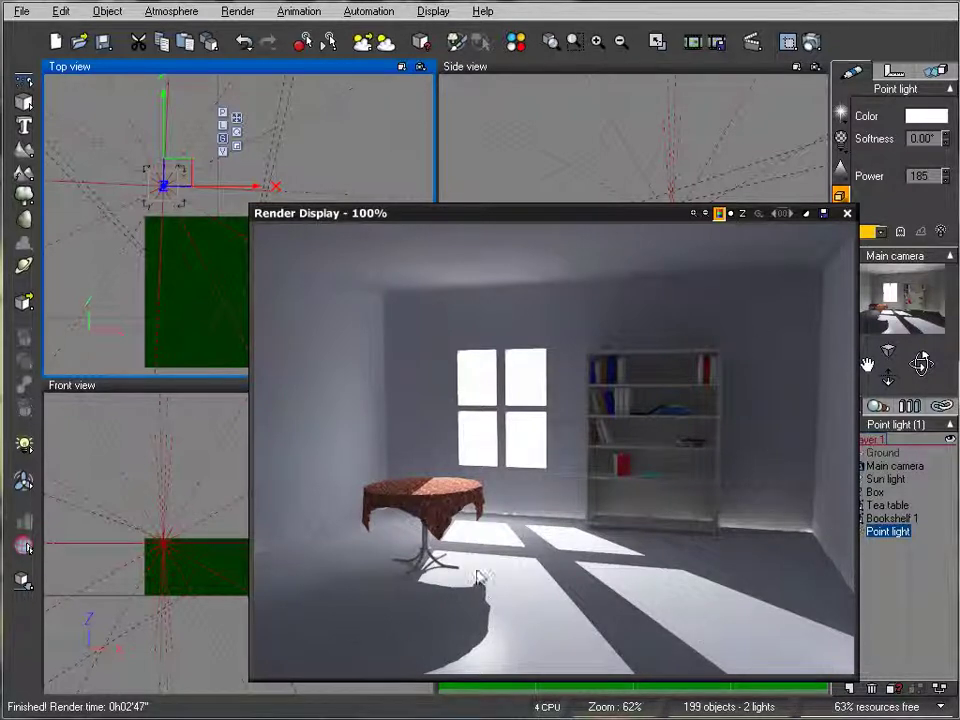
click(847, 214)
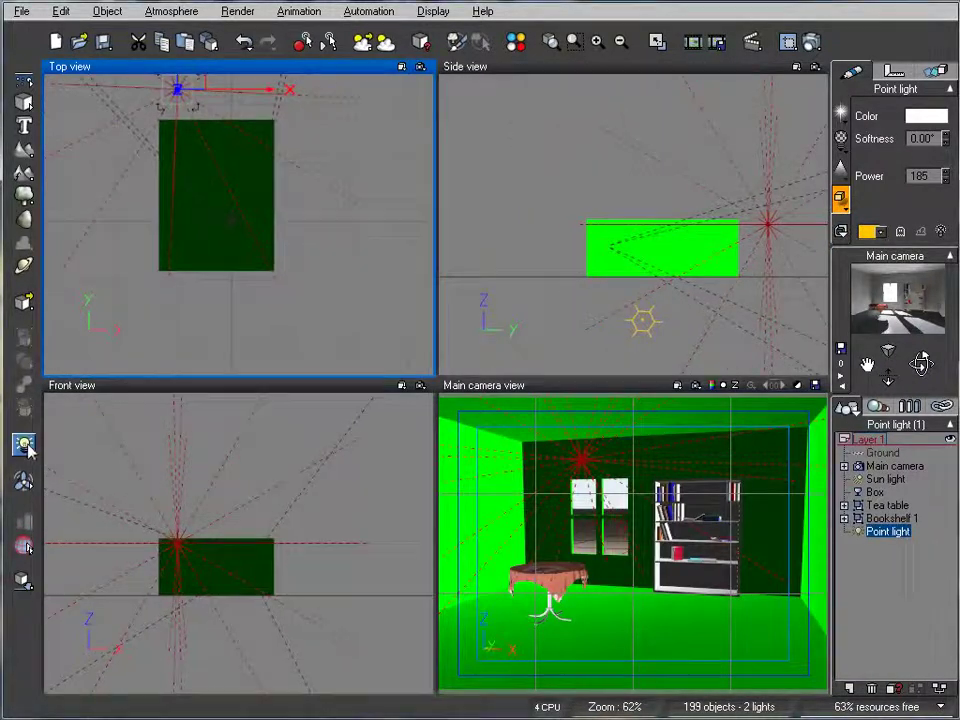
Add a second point light and position it in the top and side views.
click(24, 445)
drag(245, 212, 195, 240)
click(607, 238)
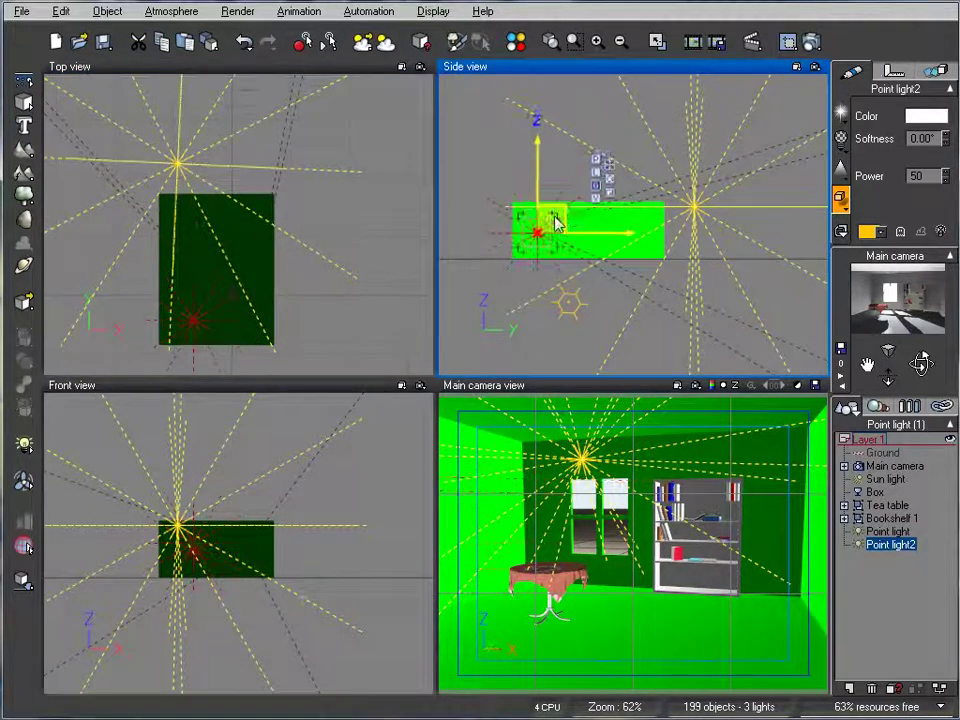
Tint Point light2 pale peach (253,212,180), lower its power to 30, and open Render Options.
click(948, 118)
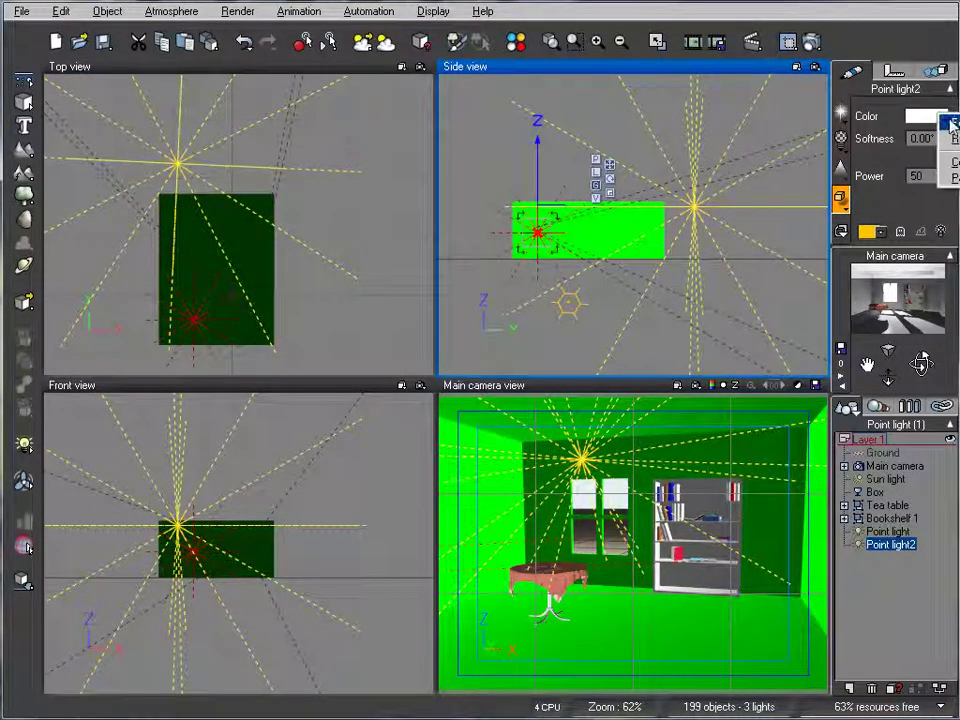
click(951, 122)
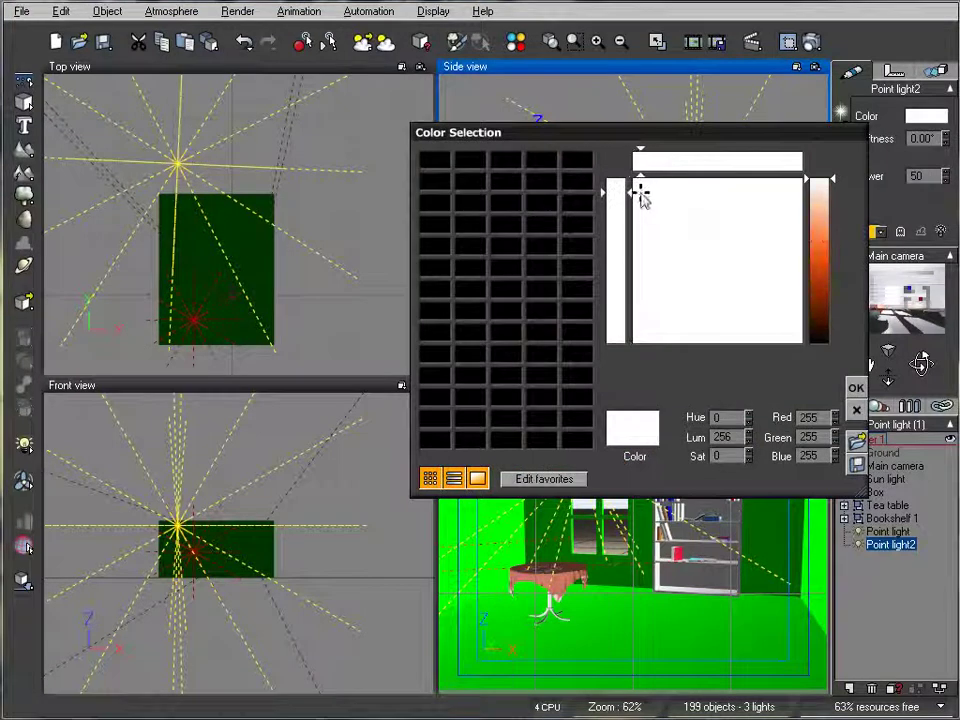
drag(639, 190, 645, 185)
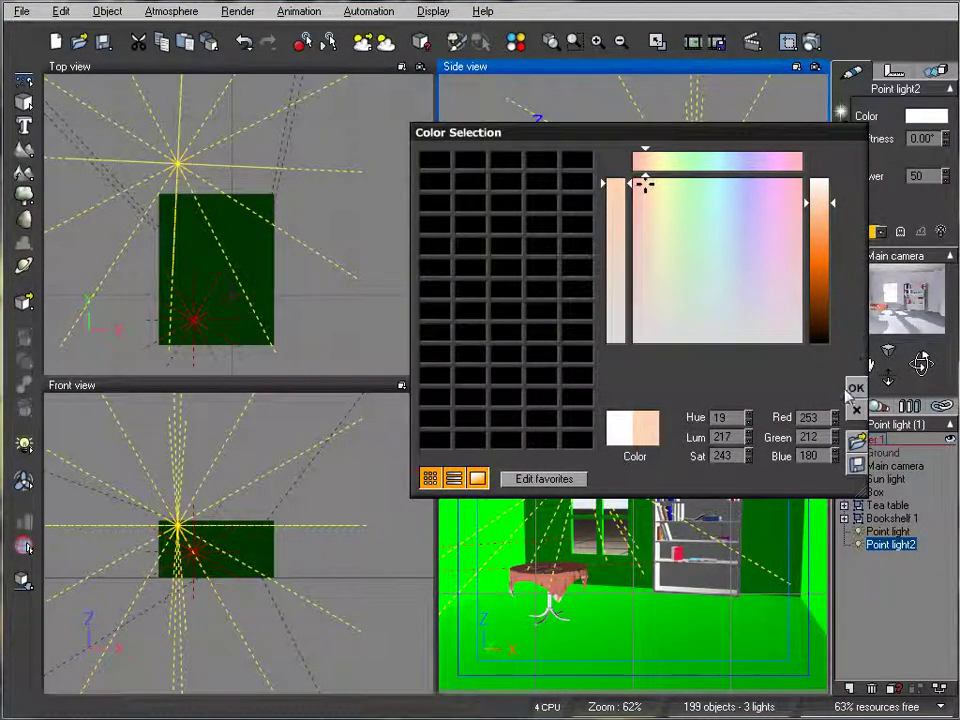
click(855, 392)
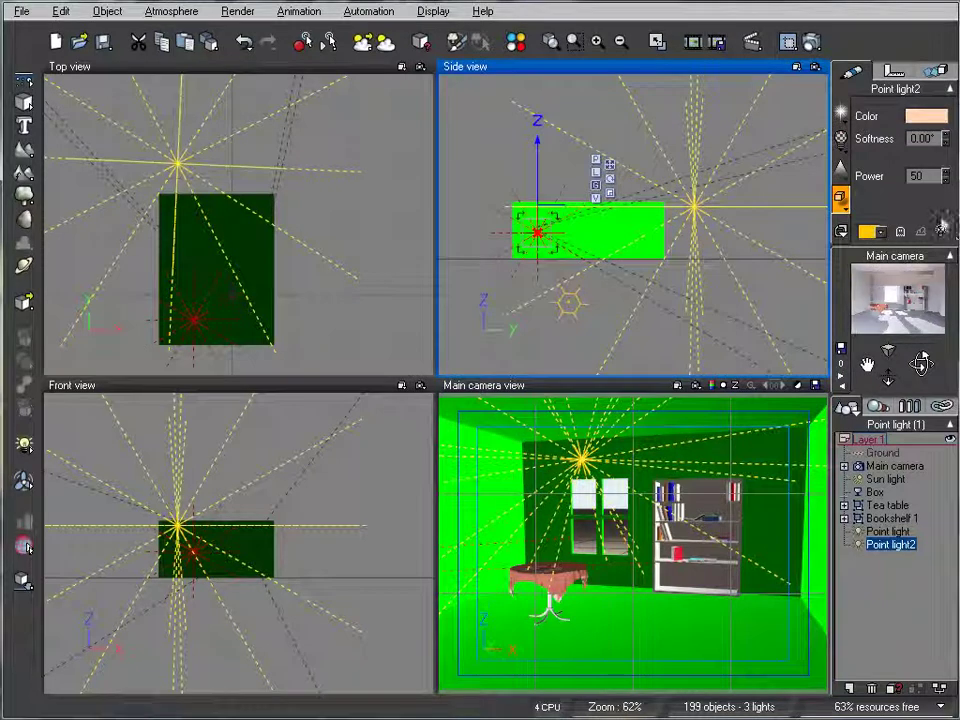
drag(945, 172, 945, 195)
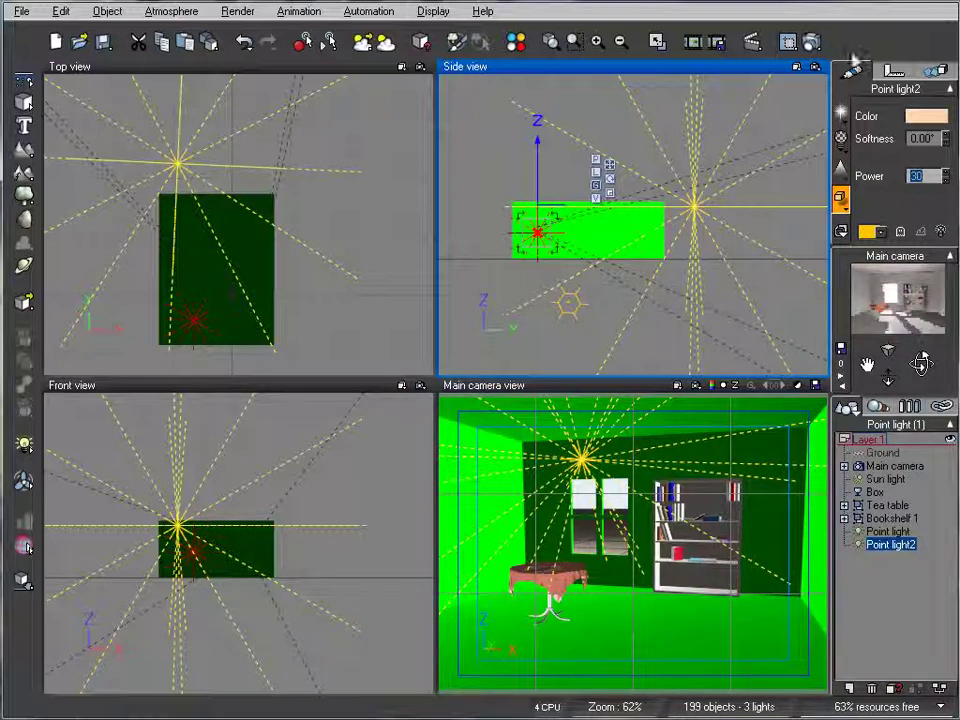
key(ctrl+F9)
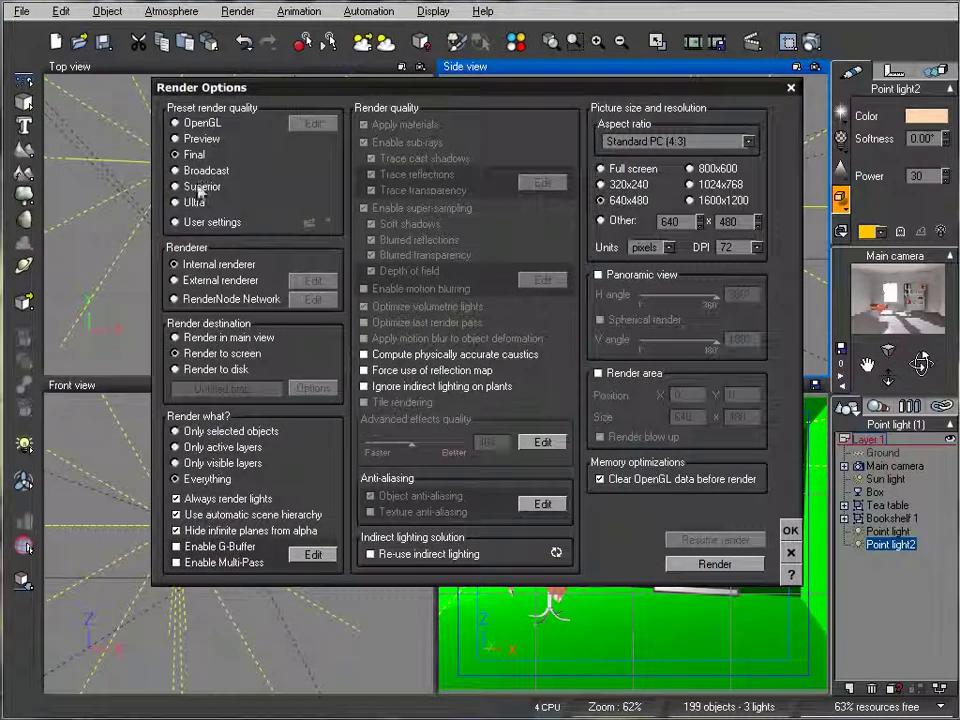
Switch to User settings and set anti-aliasing subrays per pixel to minimum 12, maximum 24.
click(177, 222)
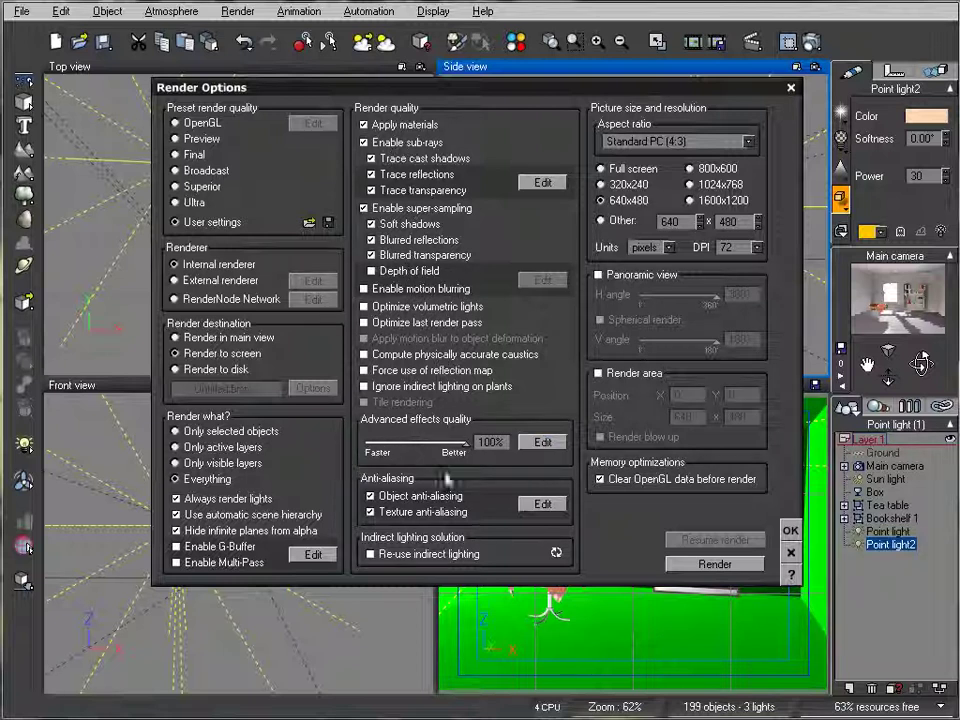
click(542, 504)
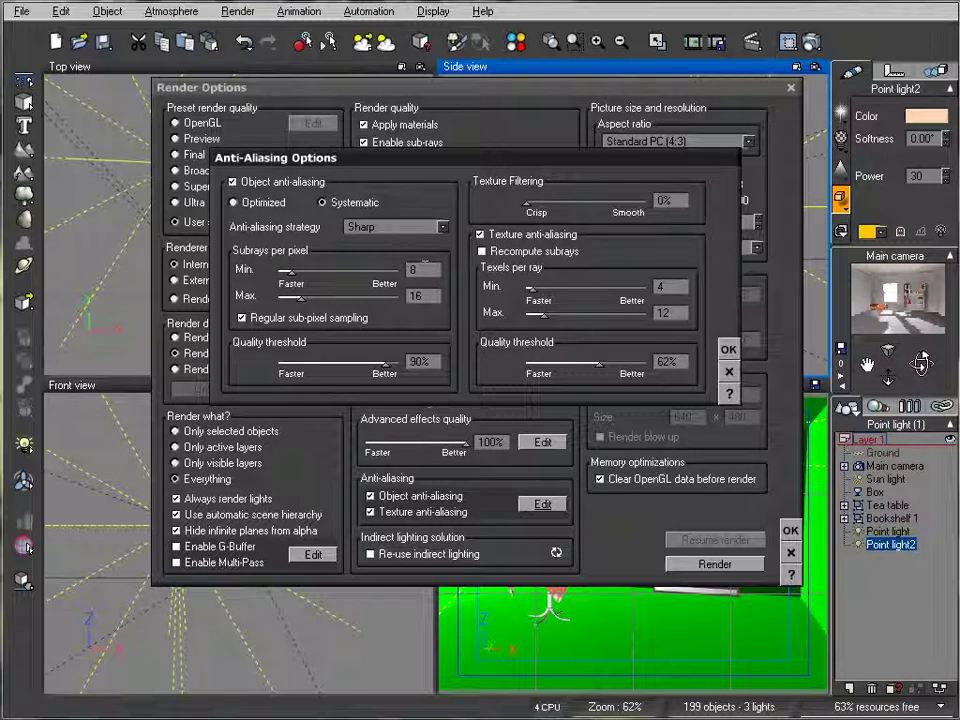
double_click(415, 269)
text(12)
double_click(420, 296)
text(24)
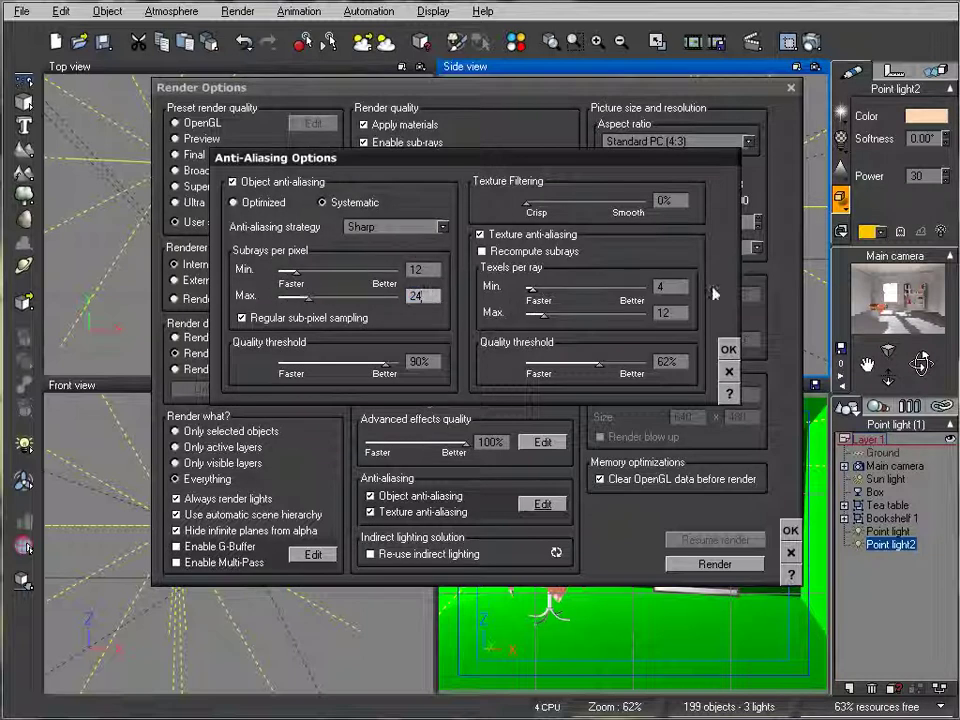
Set texels per ray to minimum 8, maximum 16, accept the settings, and start the render.
double_click(665, 286)
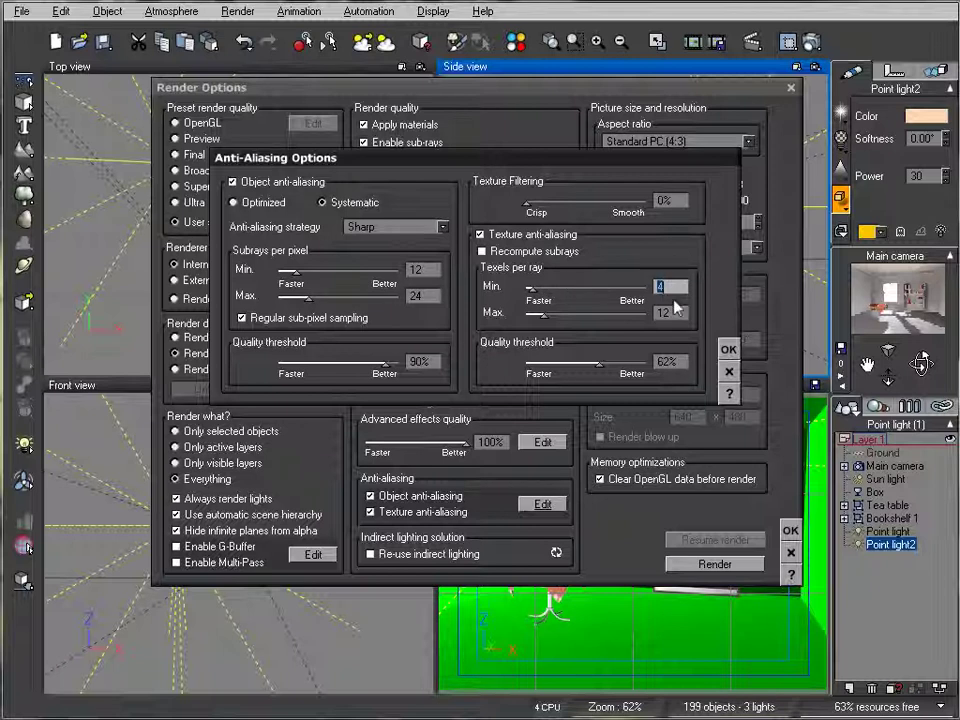
text(8)
double_click(665, 312)
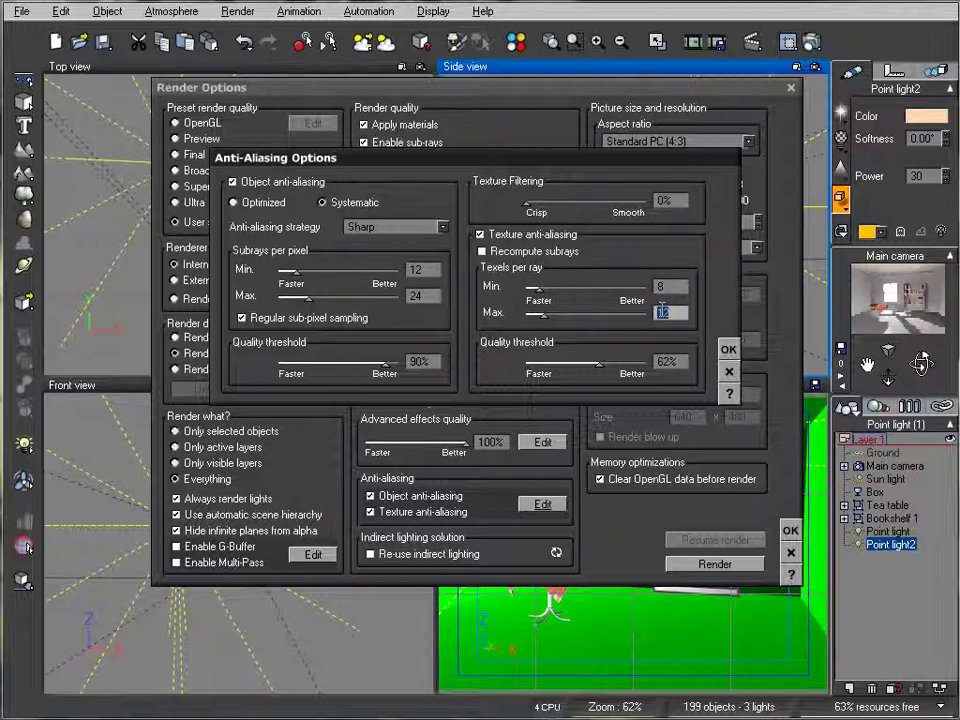
text(16)
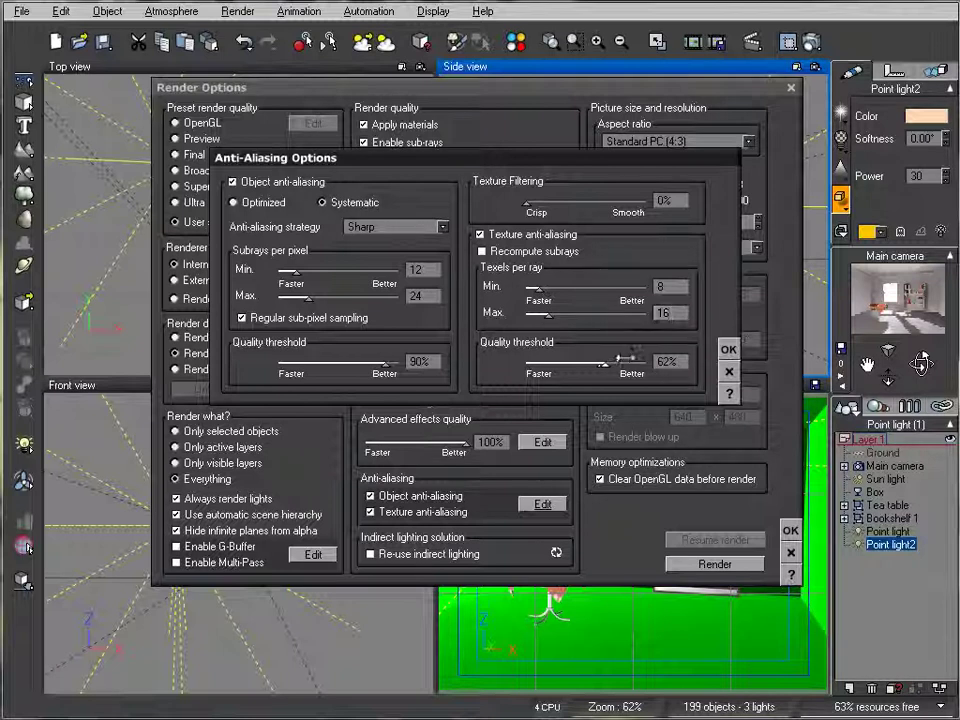
click(729, 349)
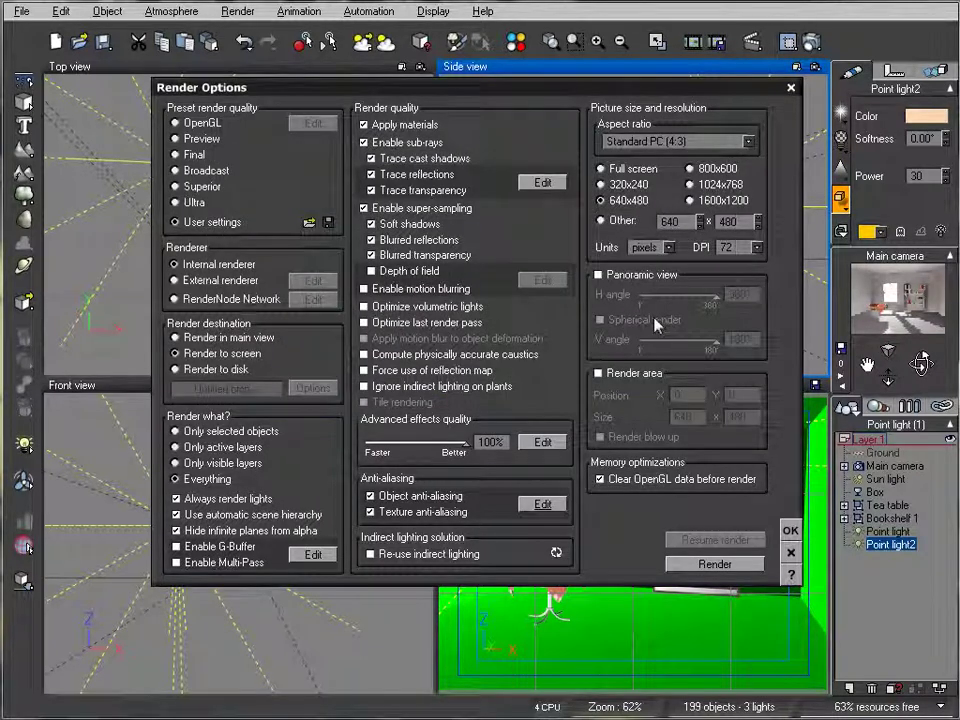
click(790, 530)
click(810, 42)
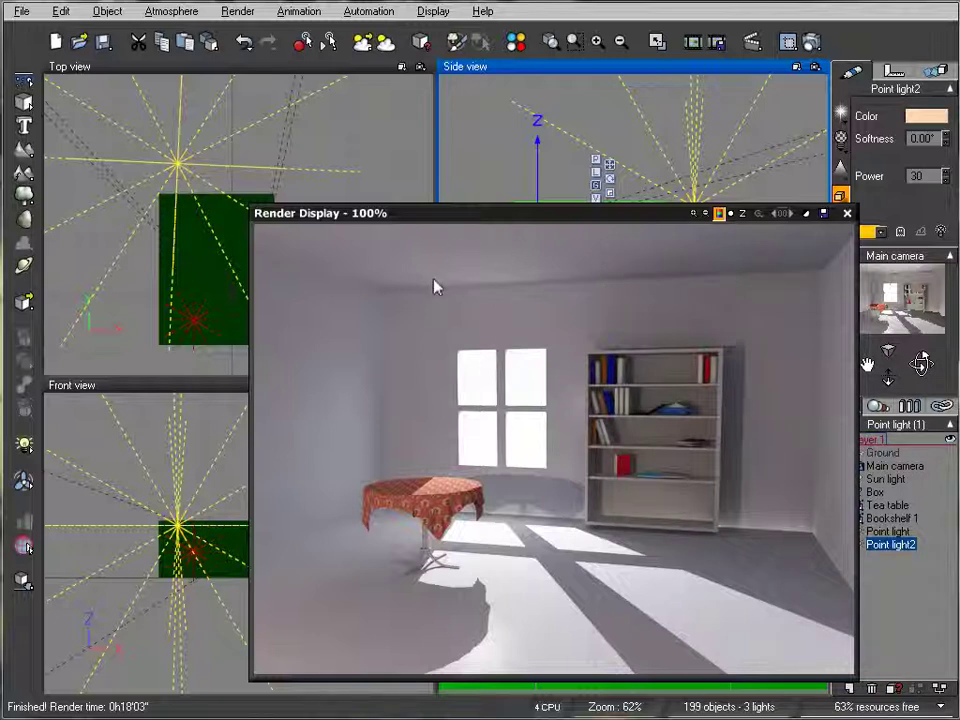
Close the Render Display once the 18-minute render of the room has finished.
click(847, 213)
Reopen the Atmosphere Editor and set the global radiosity gain to 1.60.
click(171, 11)
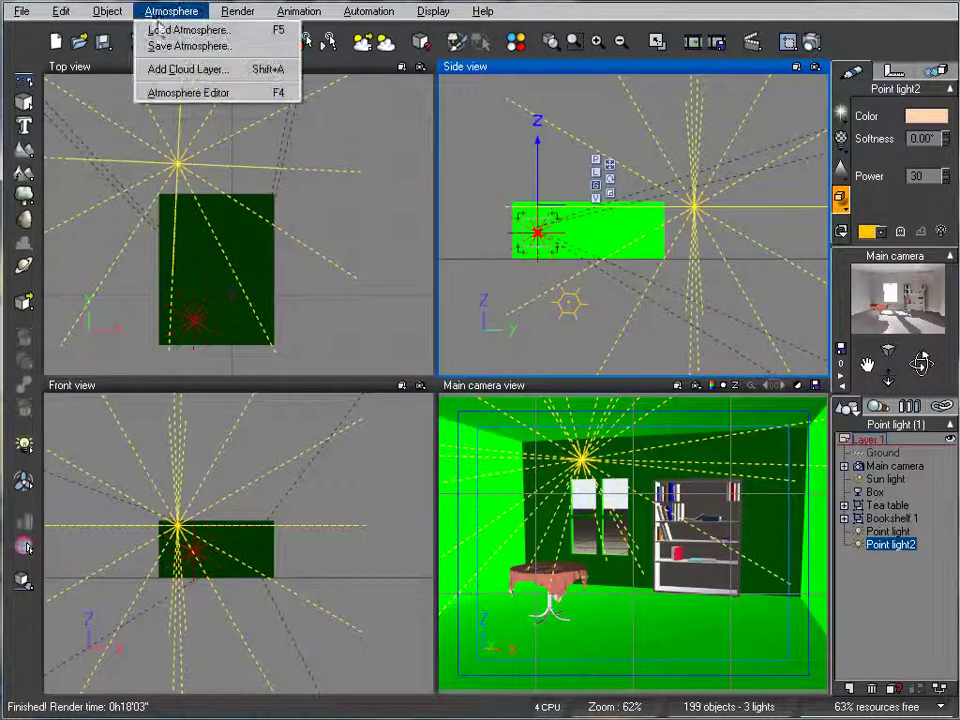
click(190, 90)
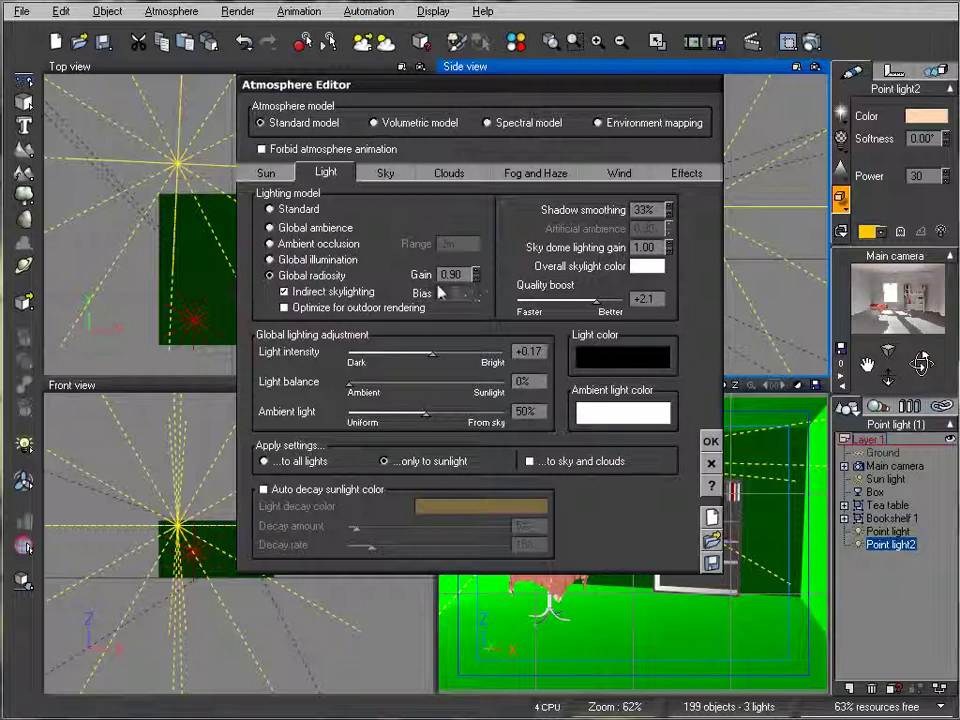
double_click(452, 274)
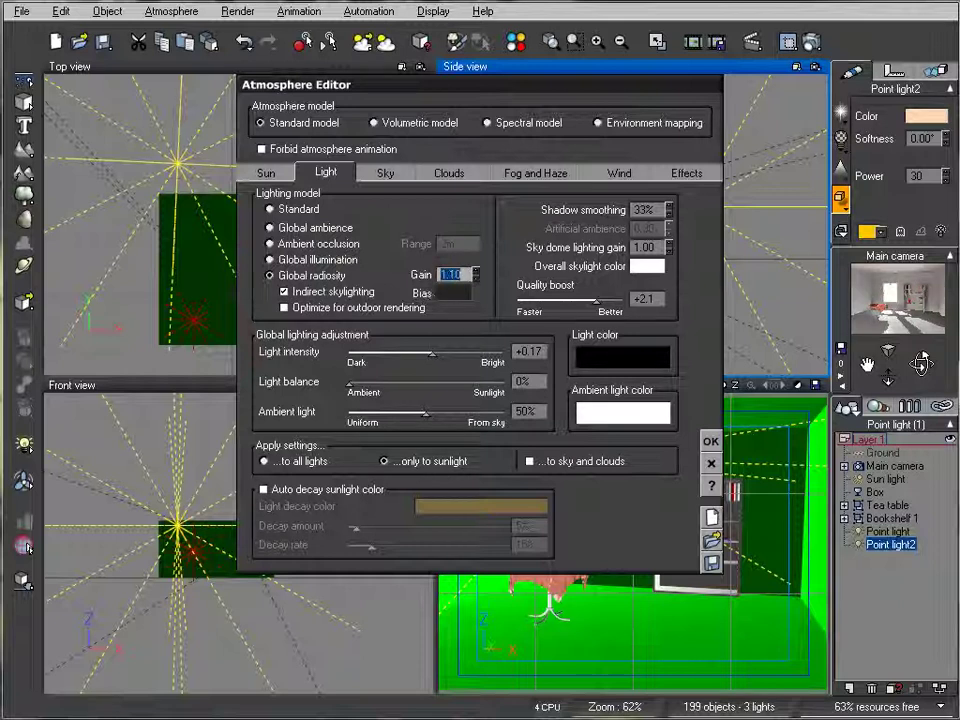
Darken the radiosity bias colour in the colour picker.
right_click(461, 297)
click(474, 306)
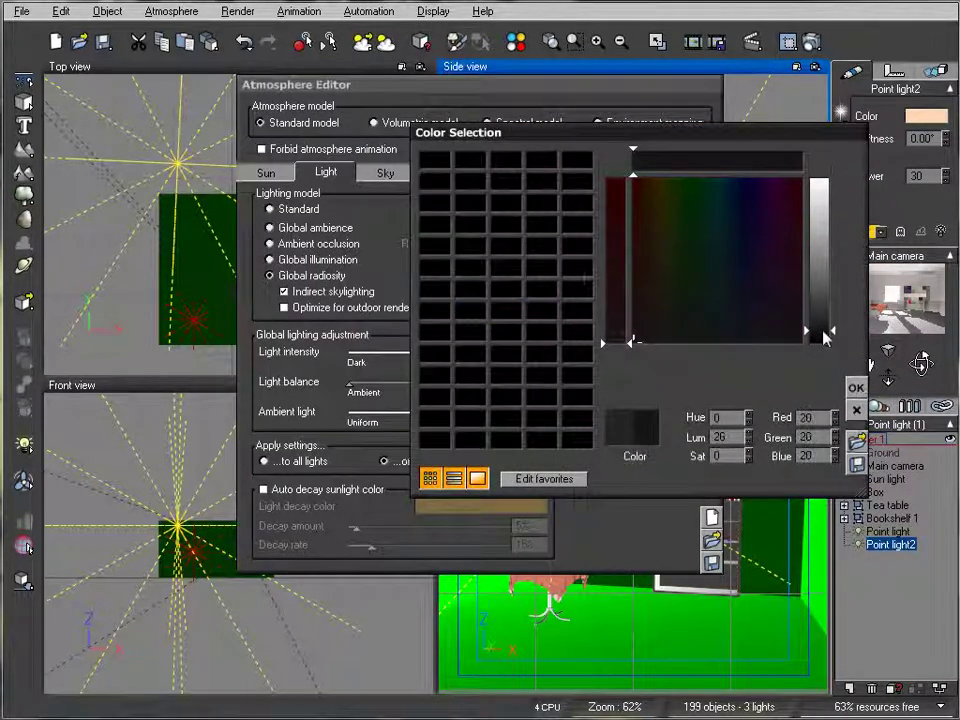
drag(829, 336, 835, 355)
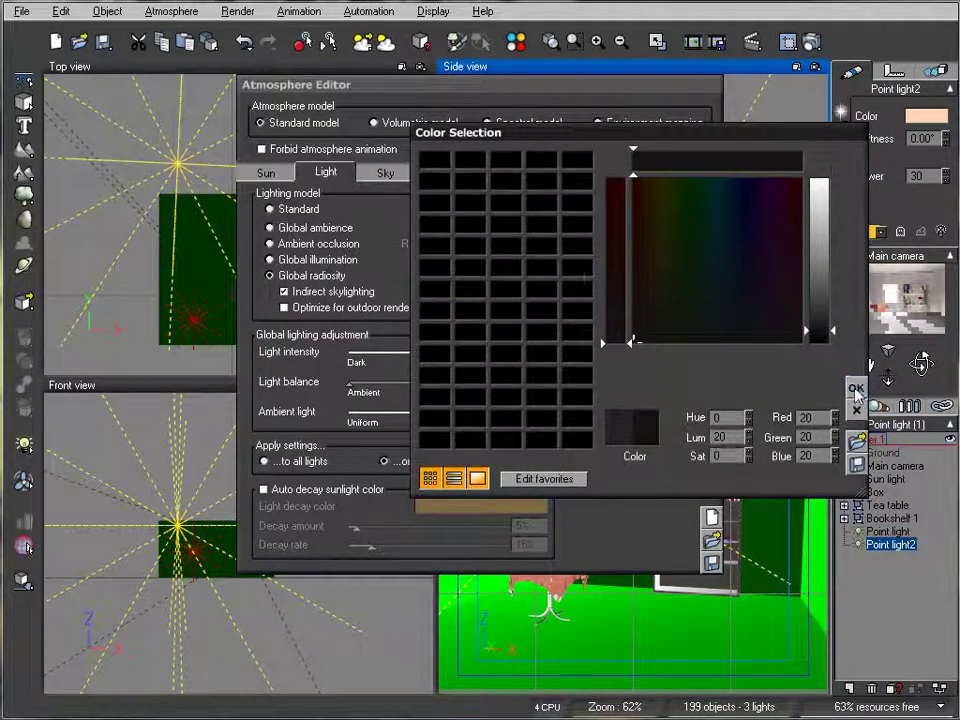
click(854, 387)
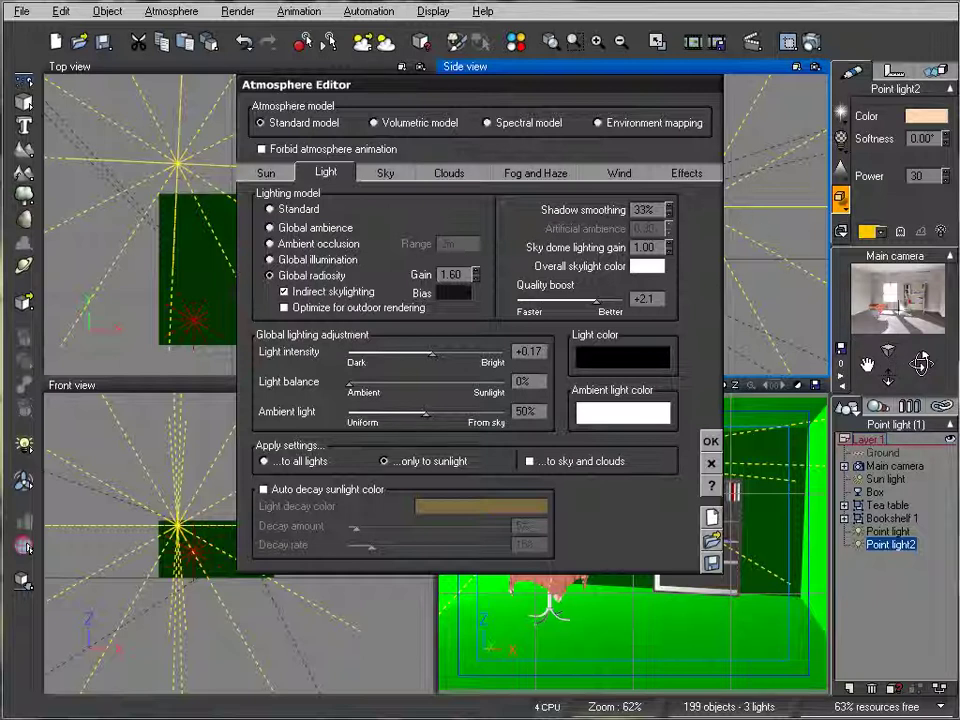
Set shadow smoothing to 35%.
double_click(655, 210)
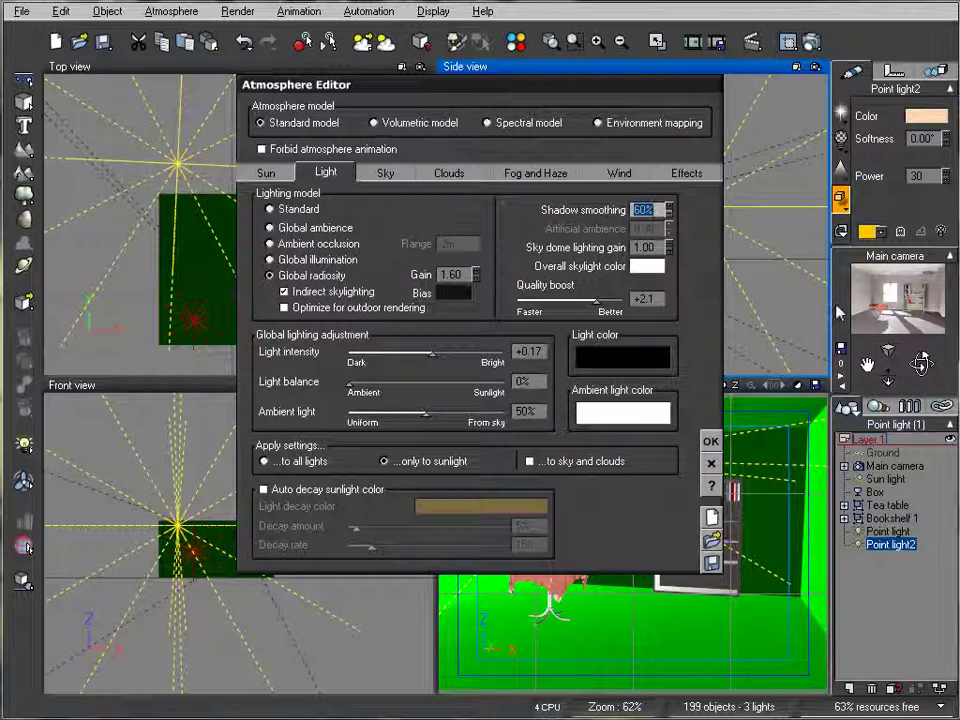
click(669, 205)
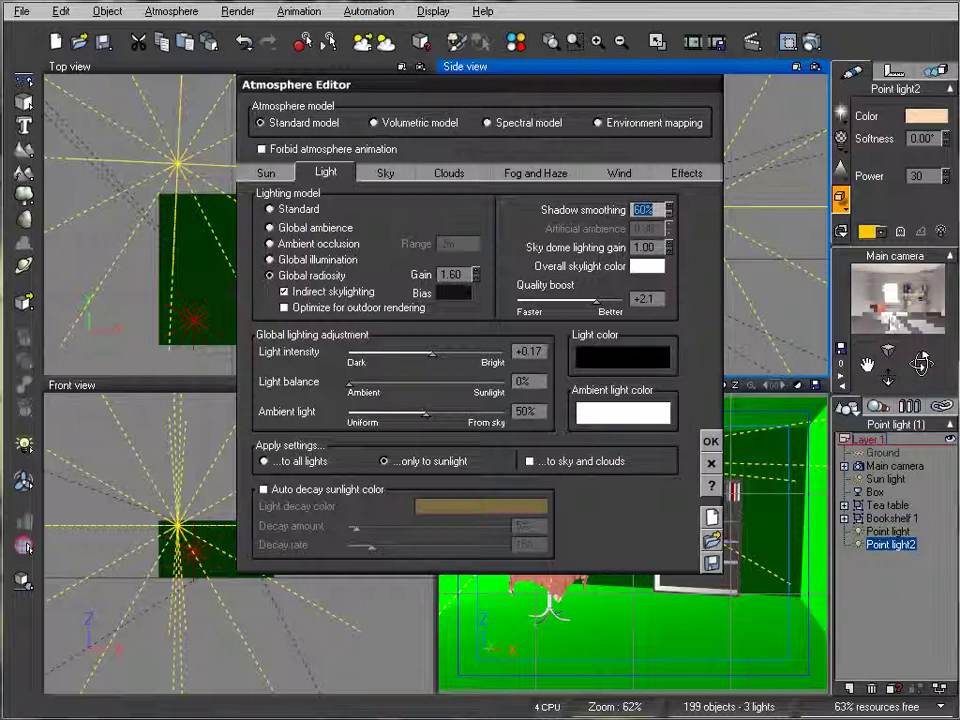
drag(660, 210, 678, 234)
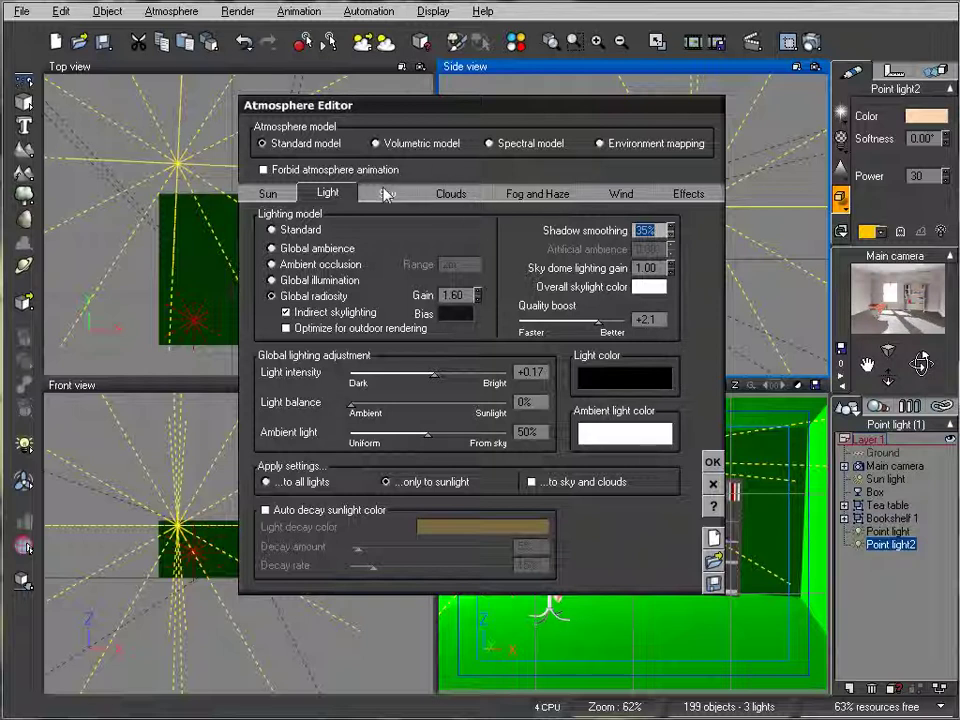
Set the ambient light colour to a light grey.
right_click(614, 438)
click(640, 444)
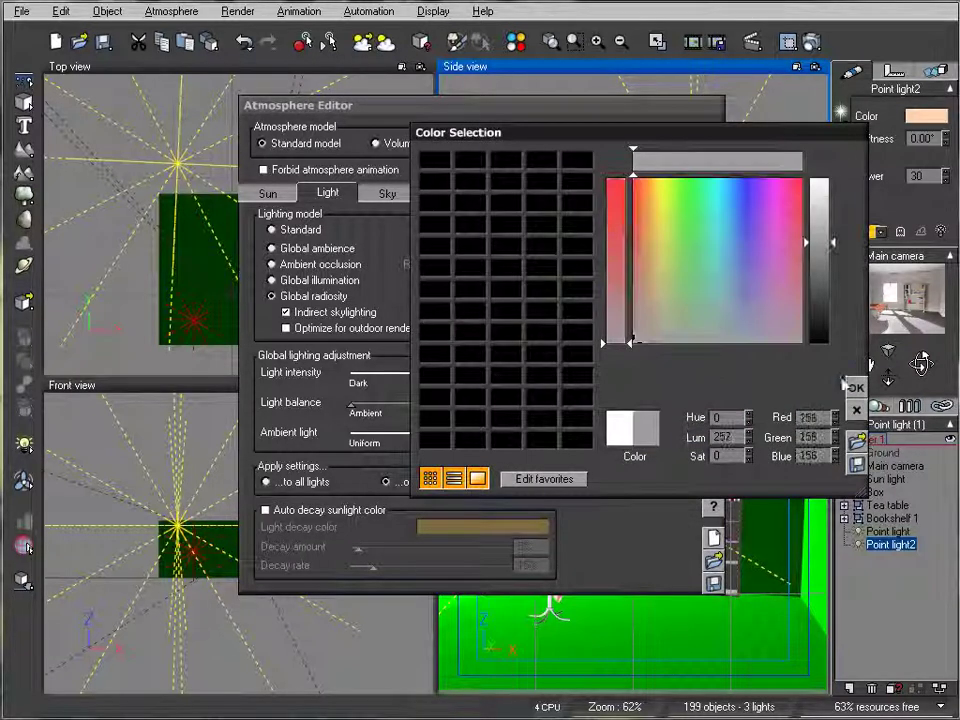
key(Escape)
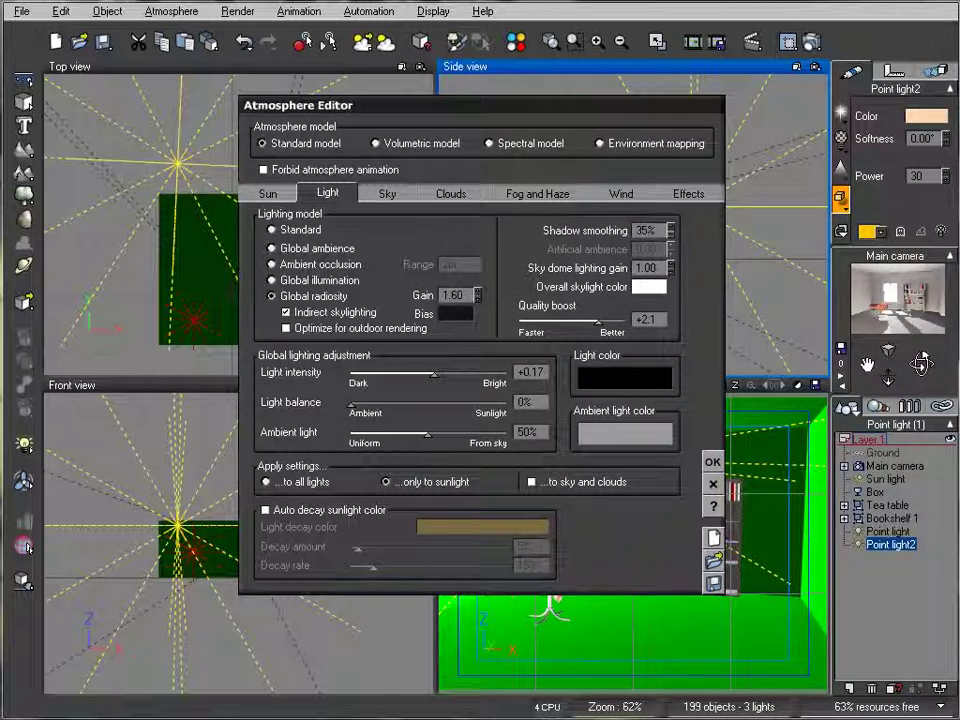
Review the Sky and Fog and Haze settings, then apply and close the Atmosphere Editor.
click(384, 195)
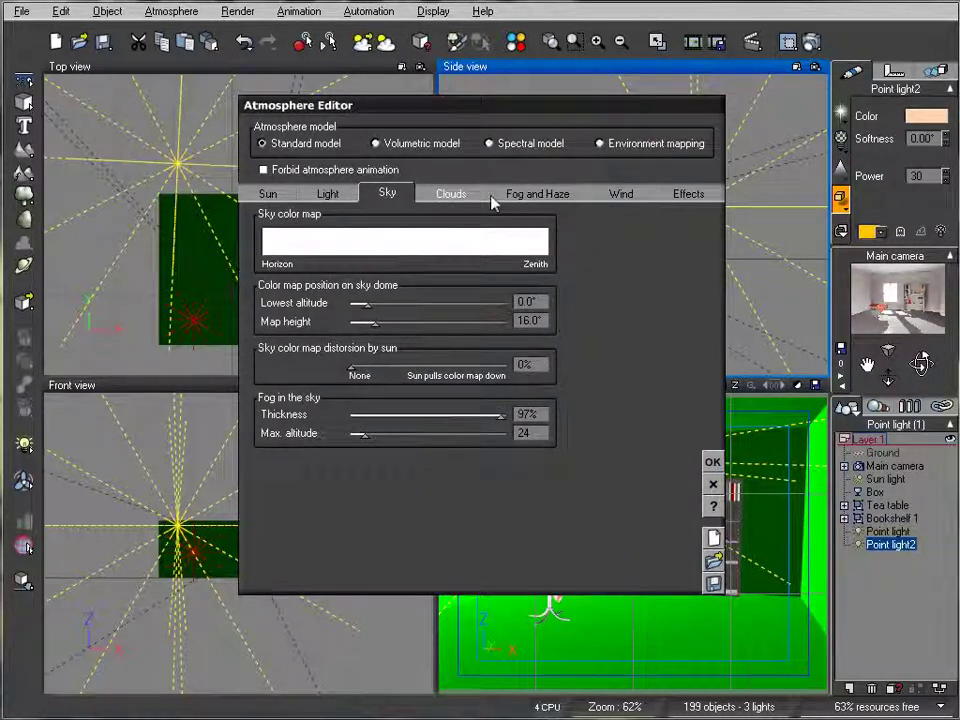
click(537, 193)
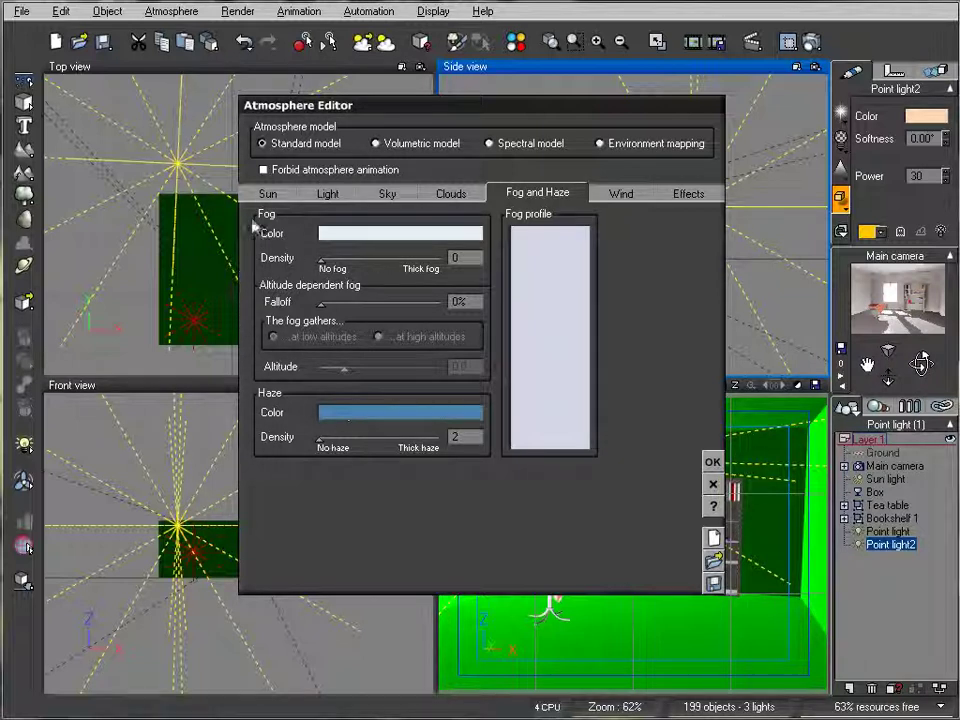
click(712, 461)
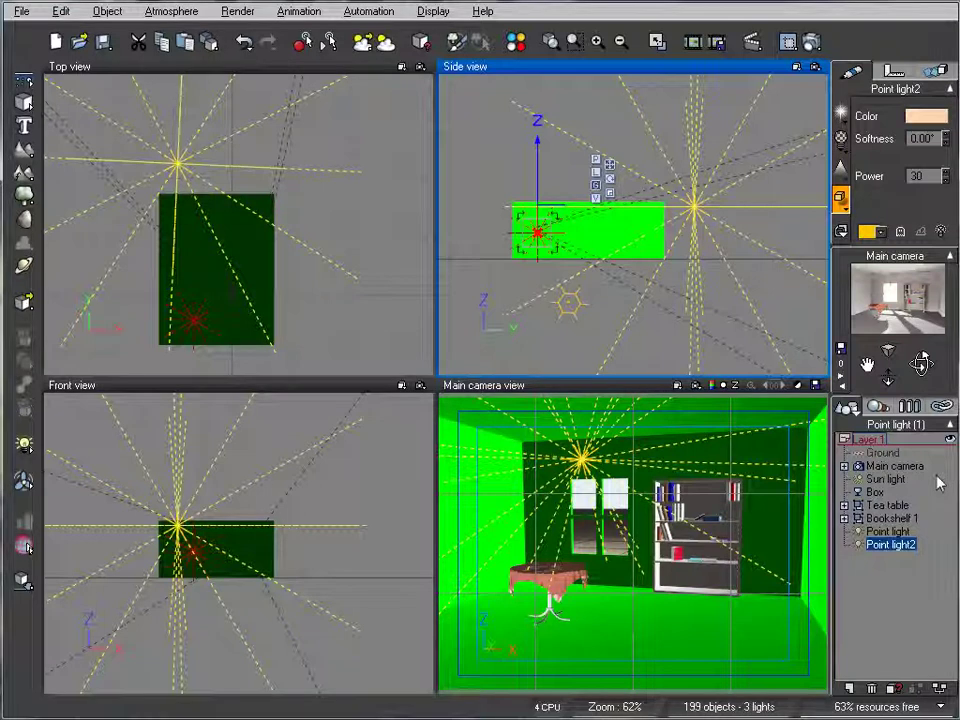